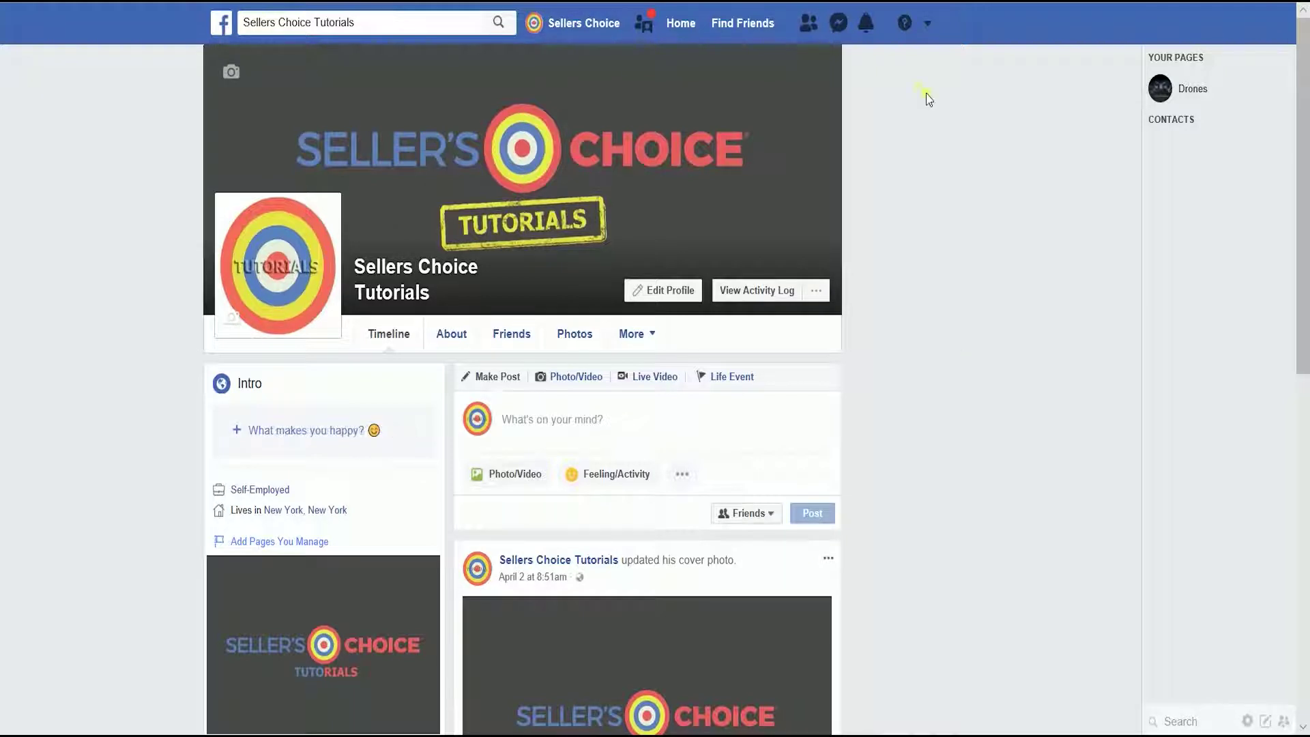
Switch to the Seller's Choice Business Manager and open Business Settings on the People list
click(930, 23)
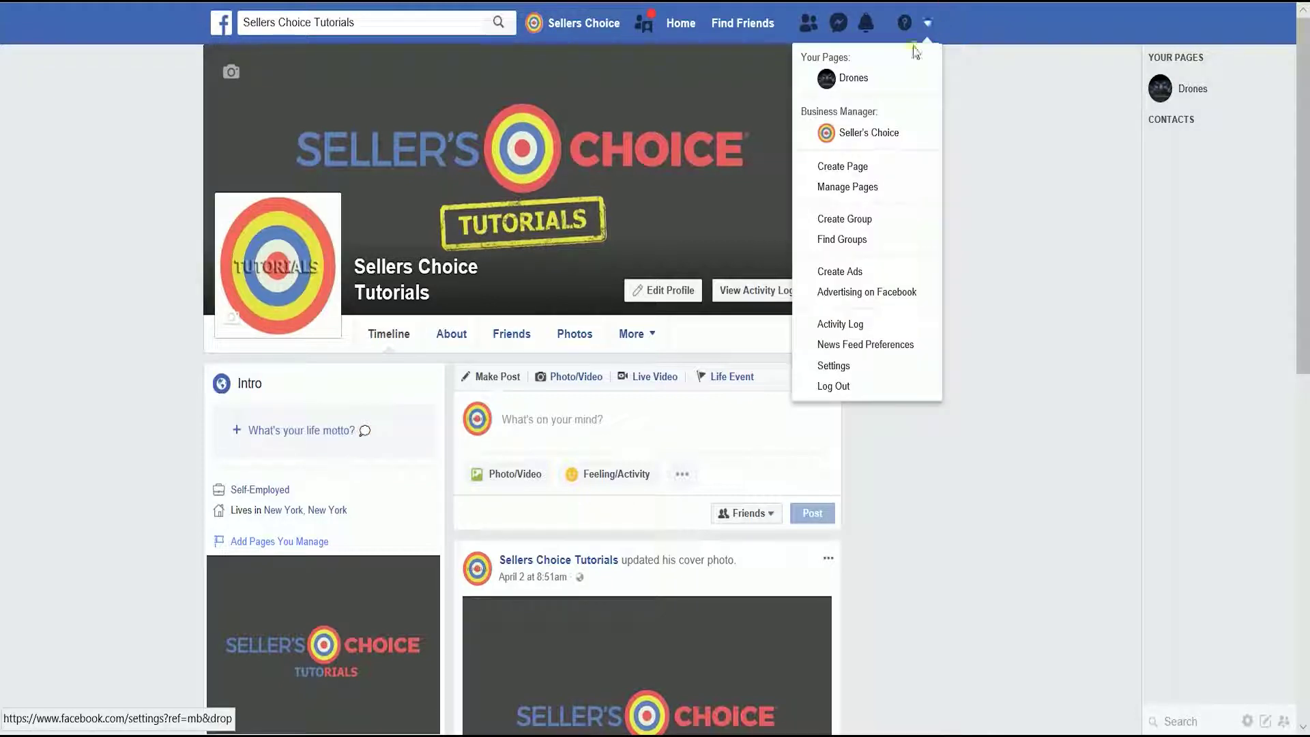
click(912, 134)
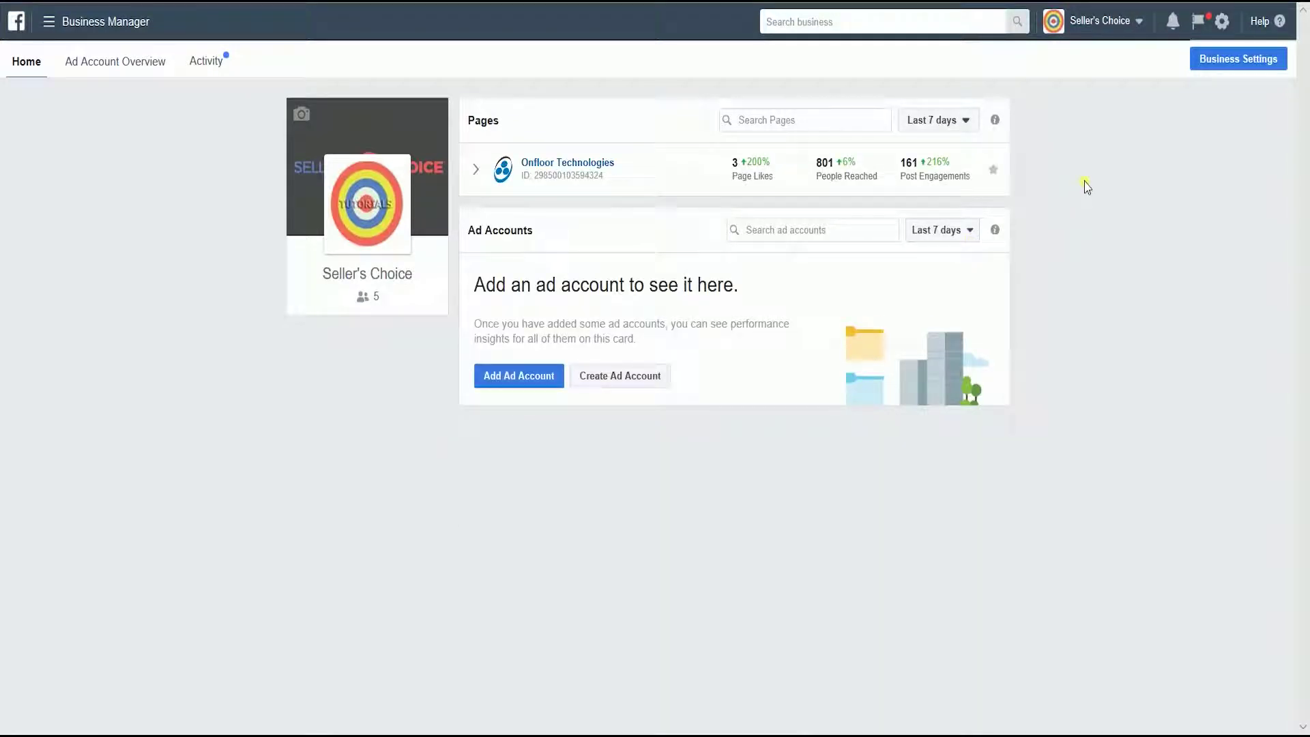
click(1231, 29)
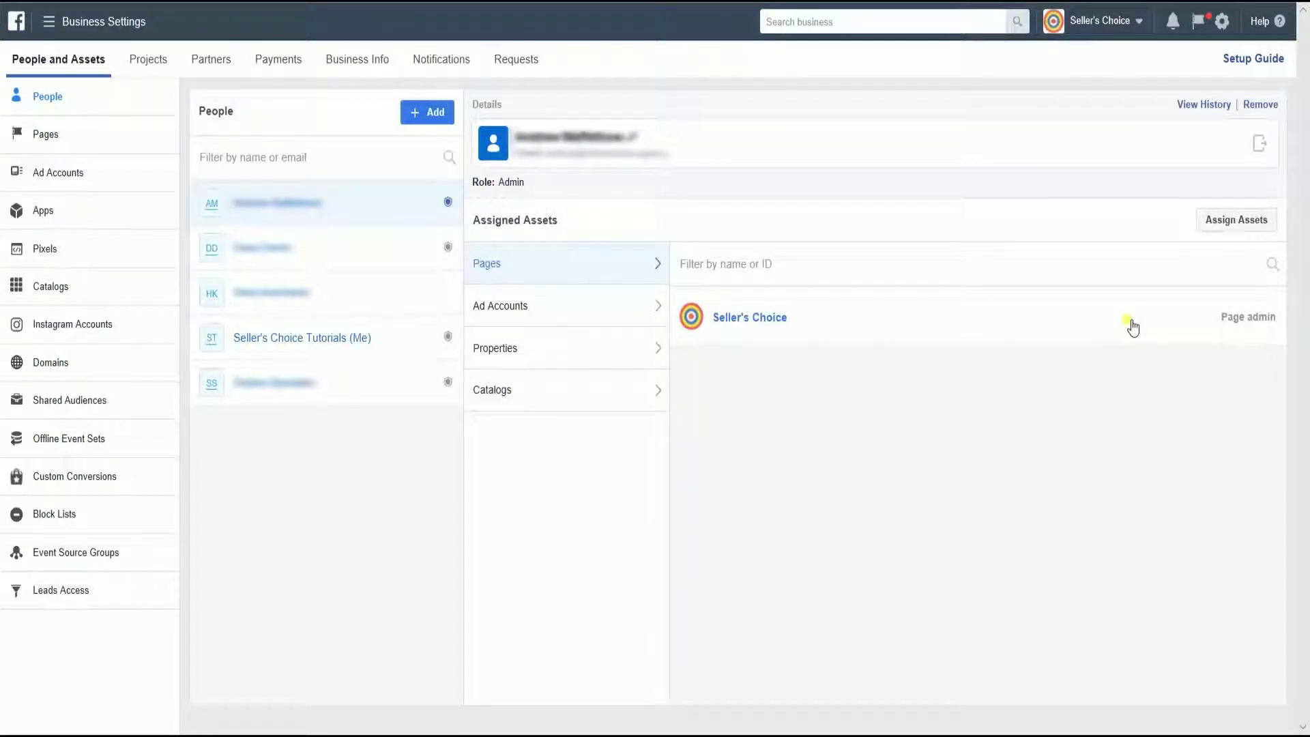
Add a person by pasting the new employee's e-mail, leave Admin access off, and show advanced options
click(430, 116)
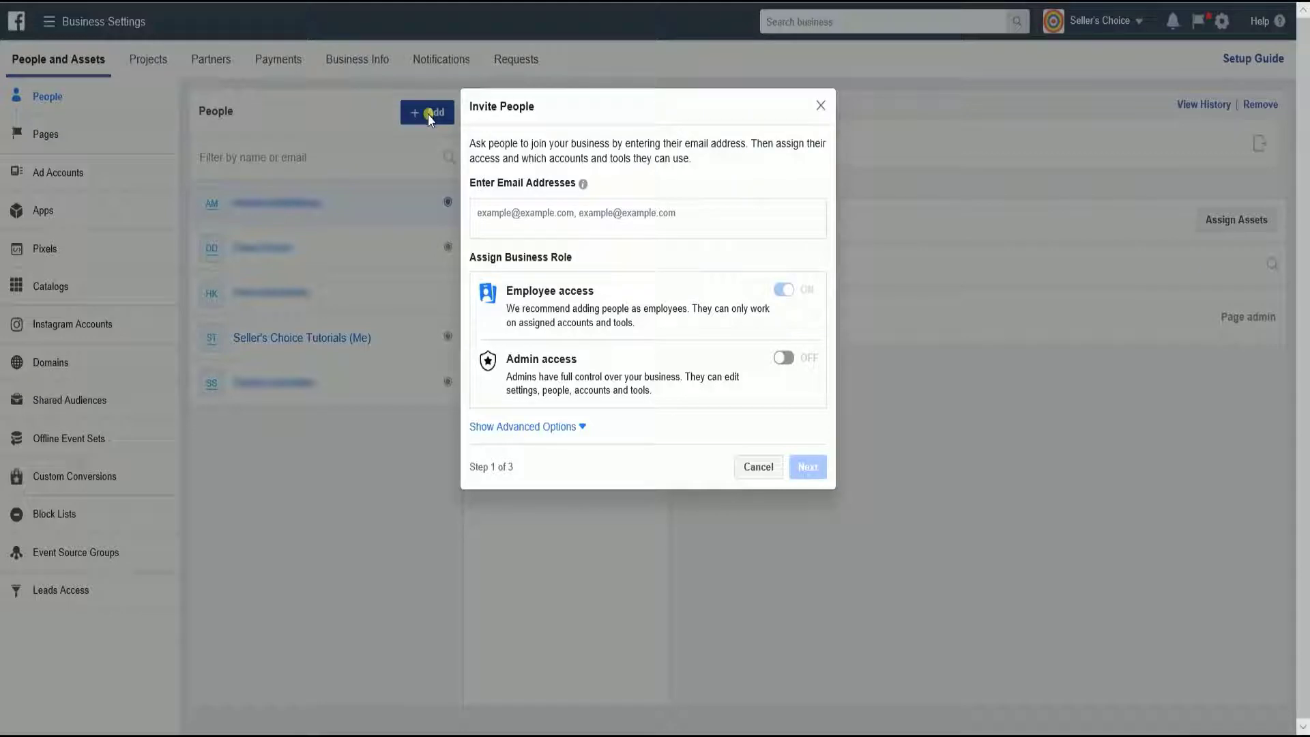
click(707, 217)
key(ctrl+v)
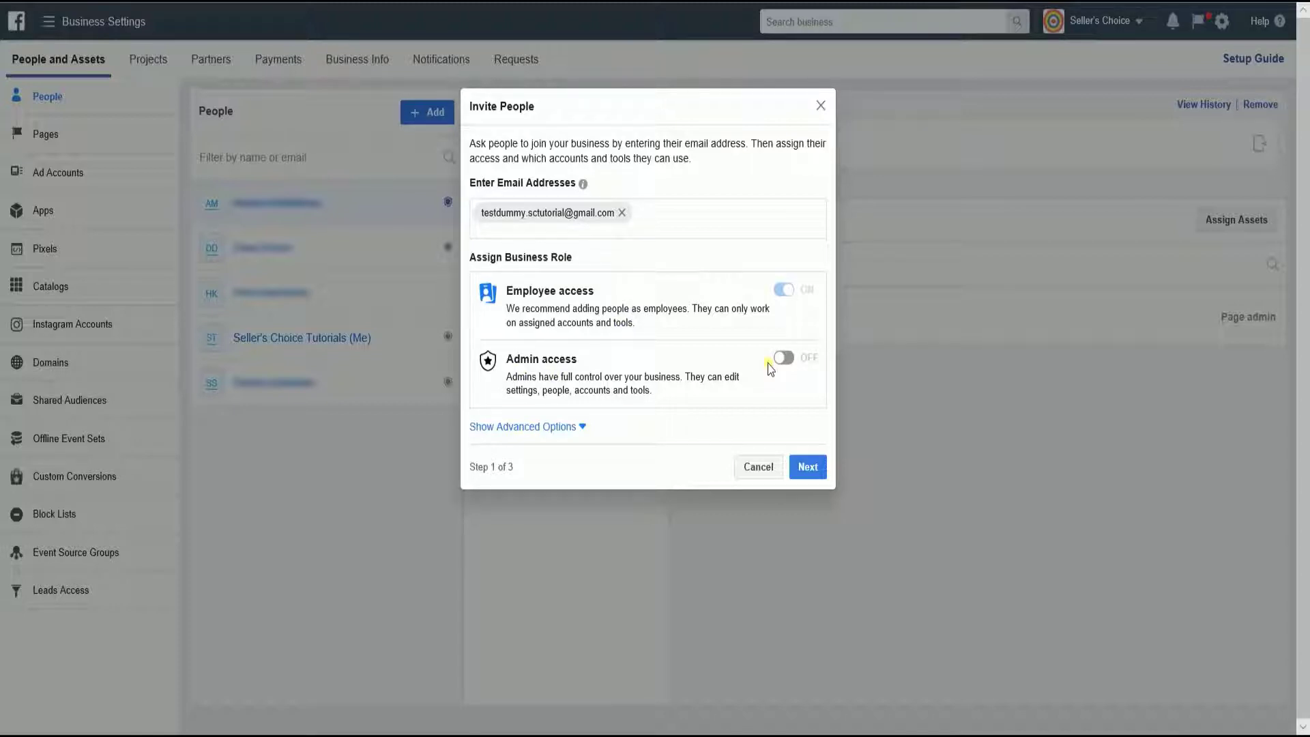
click(785, 358)
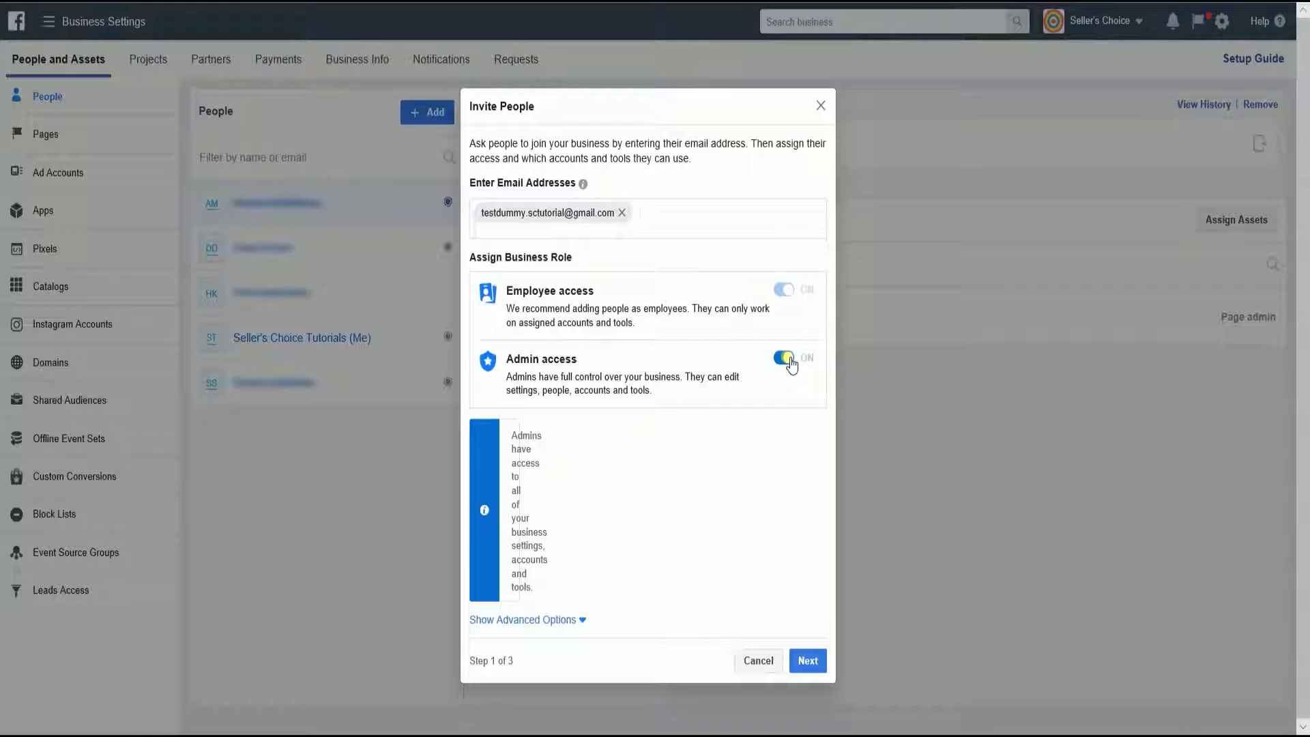
click(785, 359)
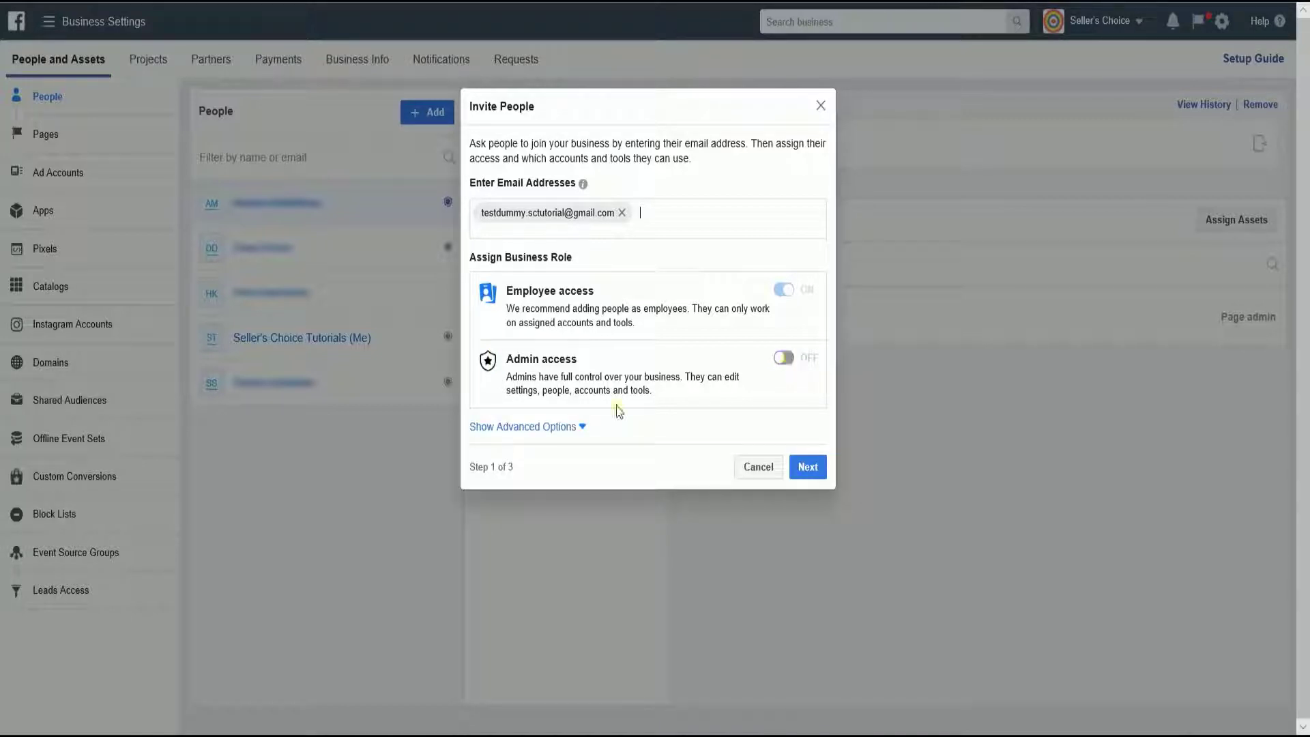
click(588, 428)
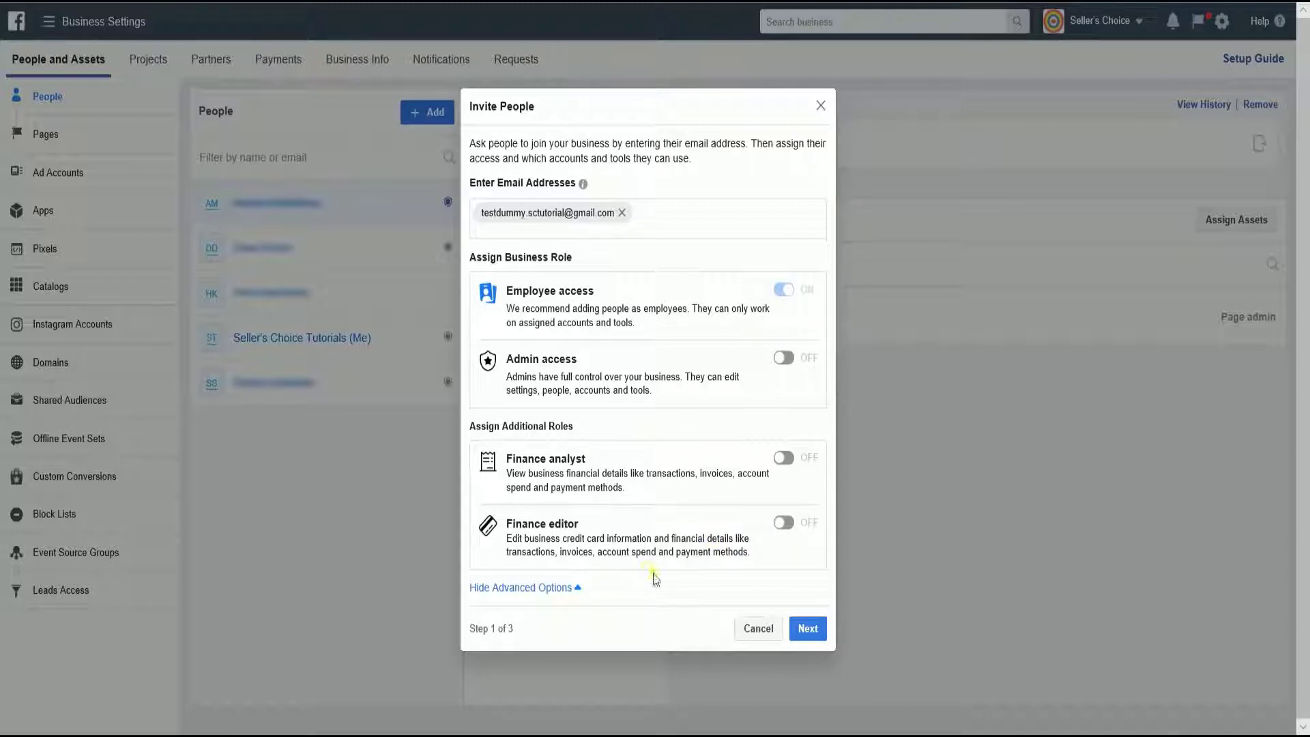
Give the invitee the Onfloor Technologies page with the Page moderator role
click(809, 627)
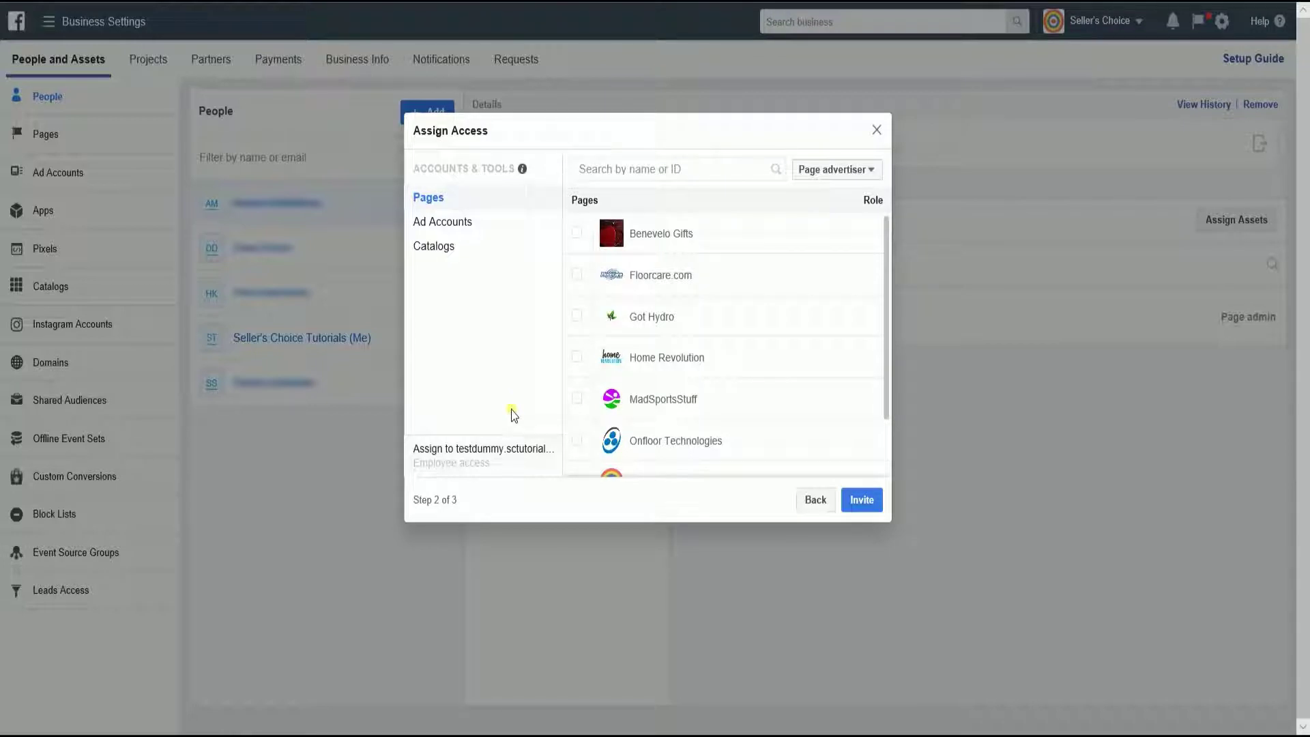
scroll(690, 295, down, 1)
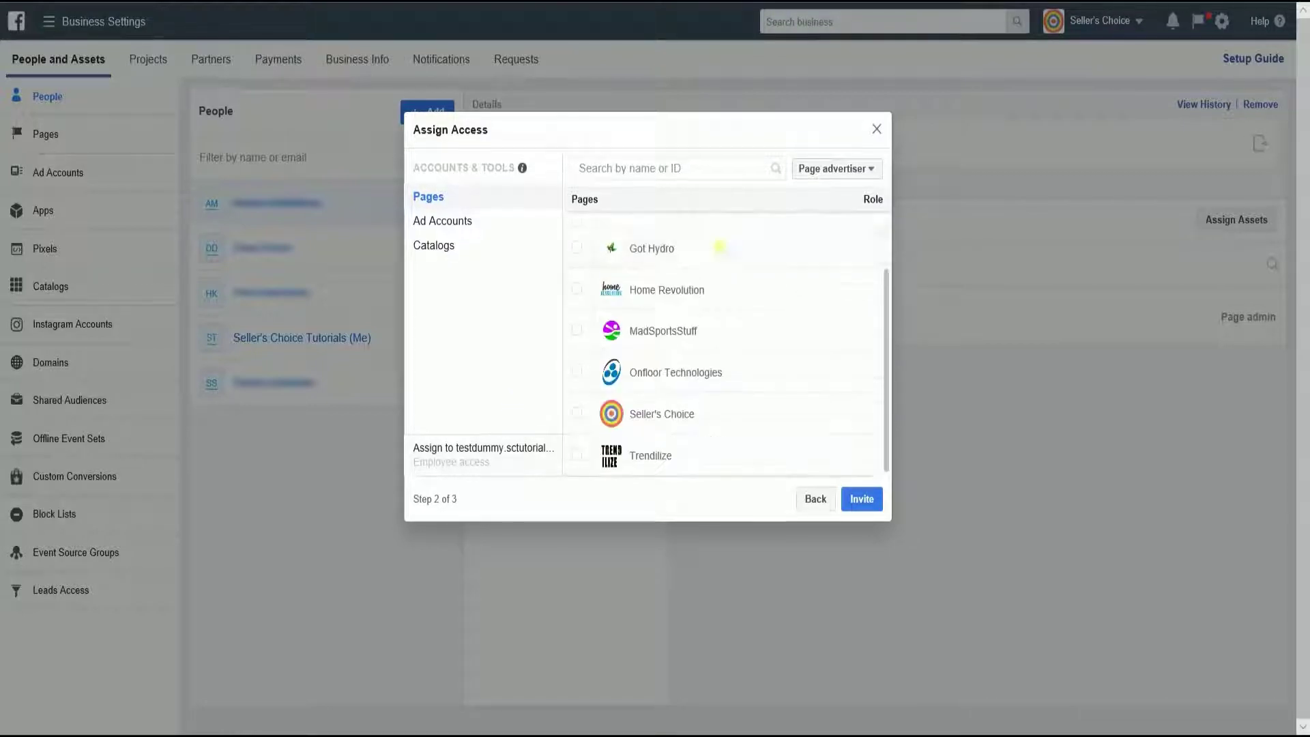
click(579, 378)
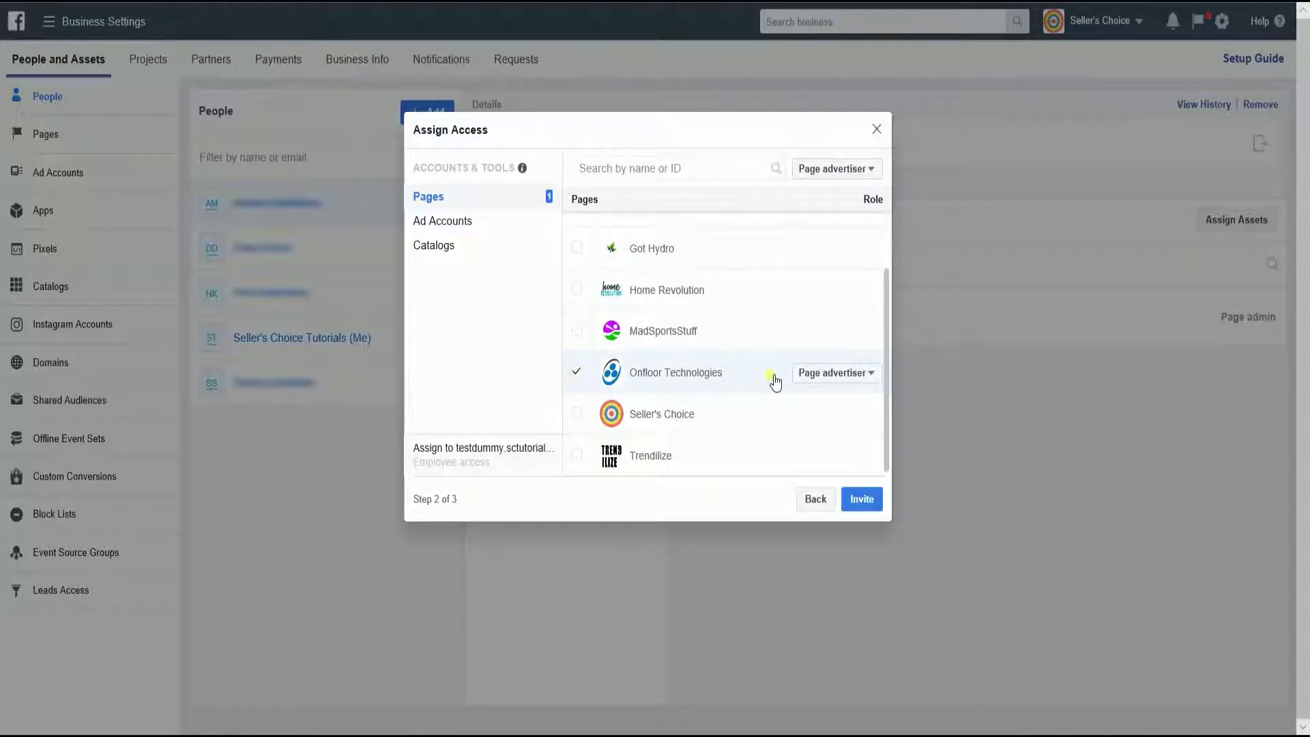
click(874, 375)
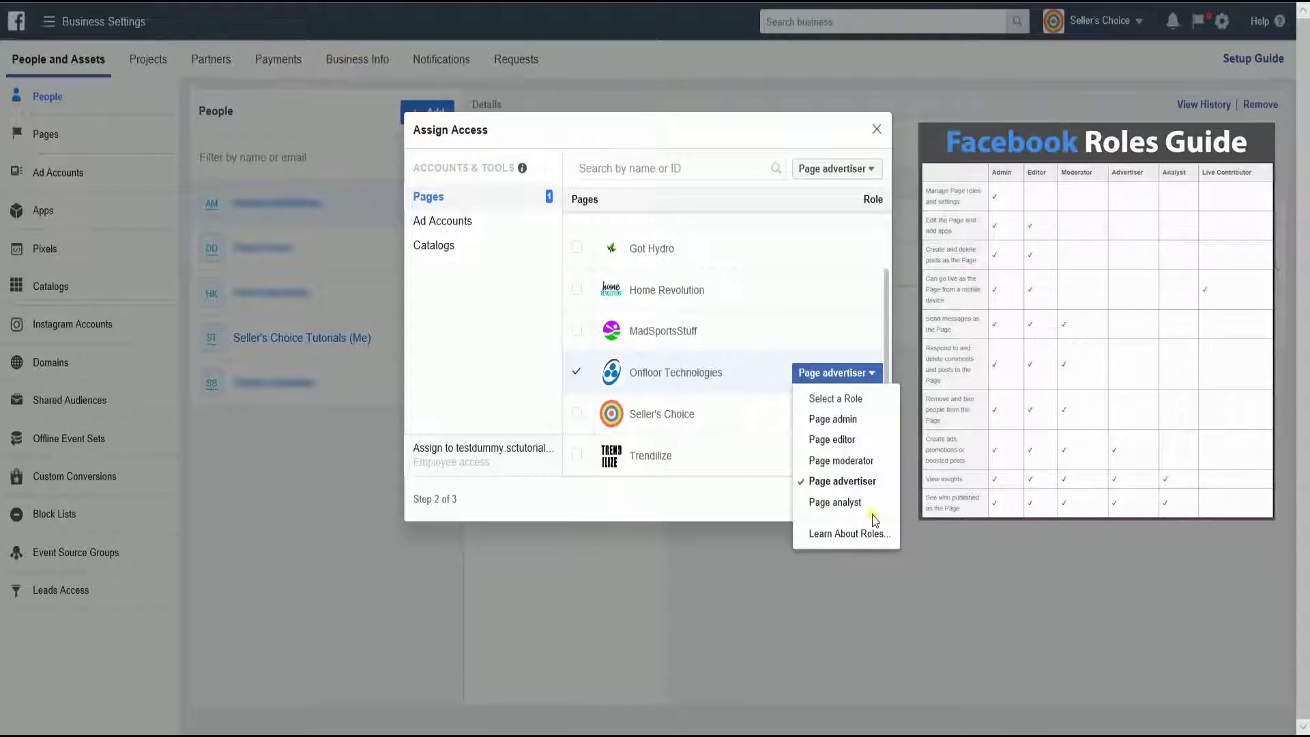
click(871, 374)
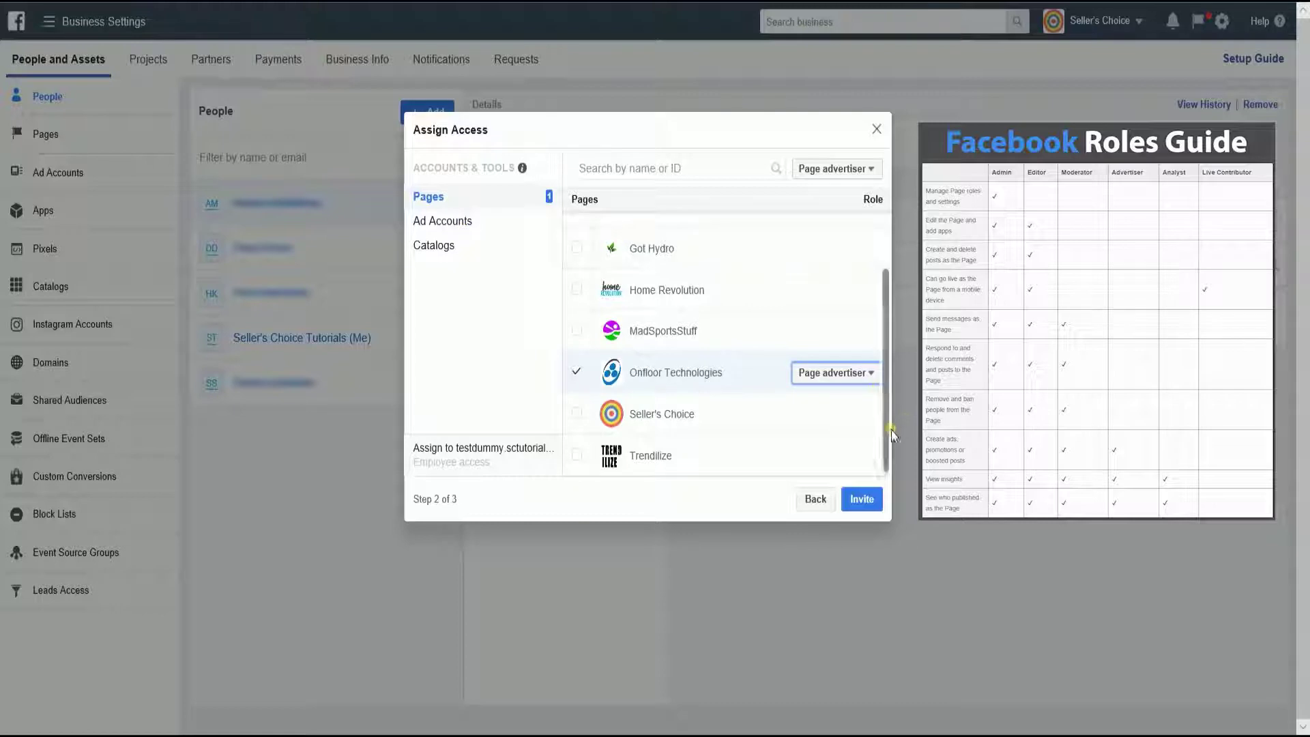
click(856, 374)
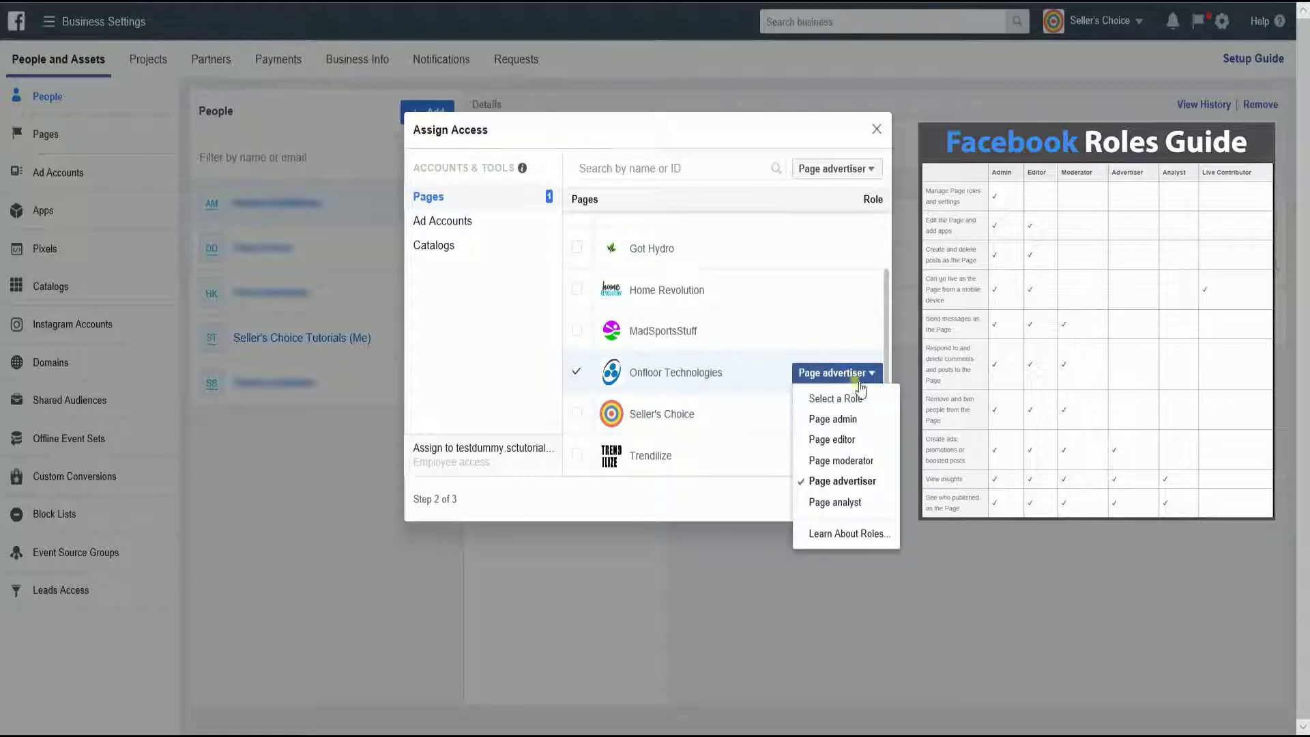
click(876, 462)
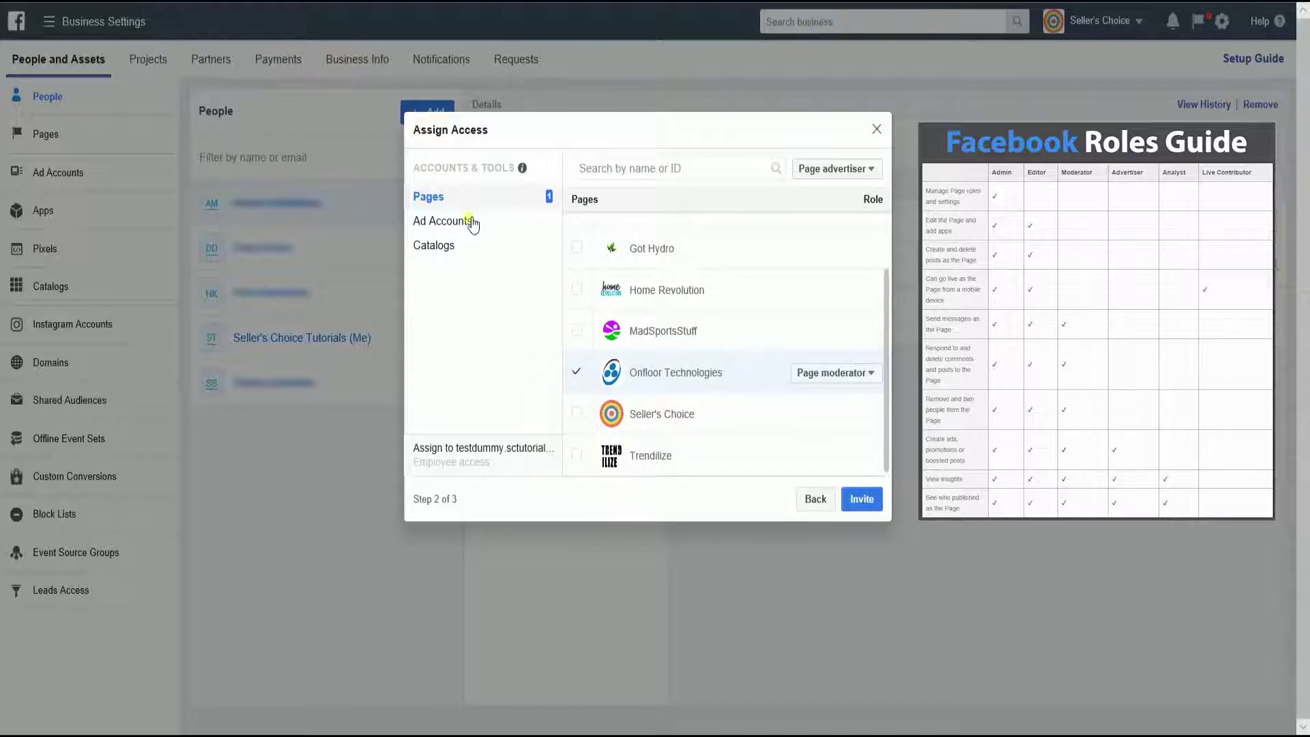
Leave the Trendilize ad account unassigned and send the invitation
click(471, 221)
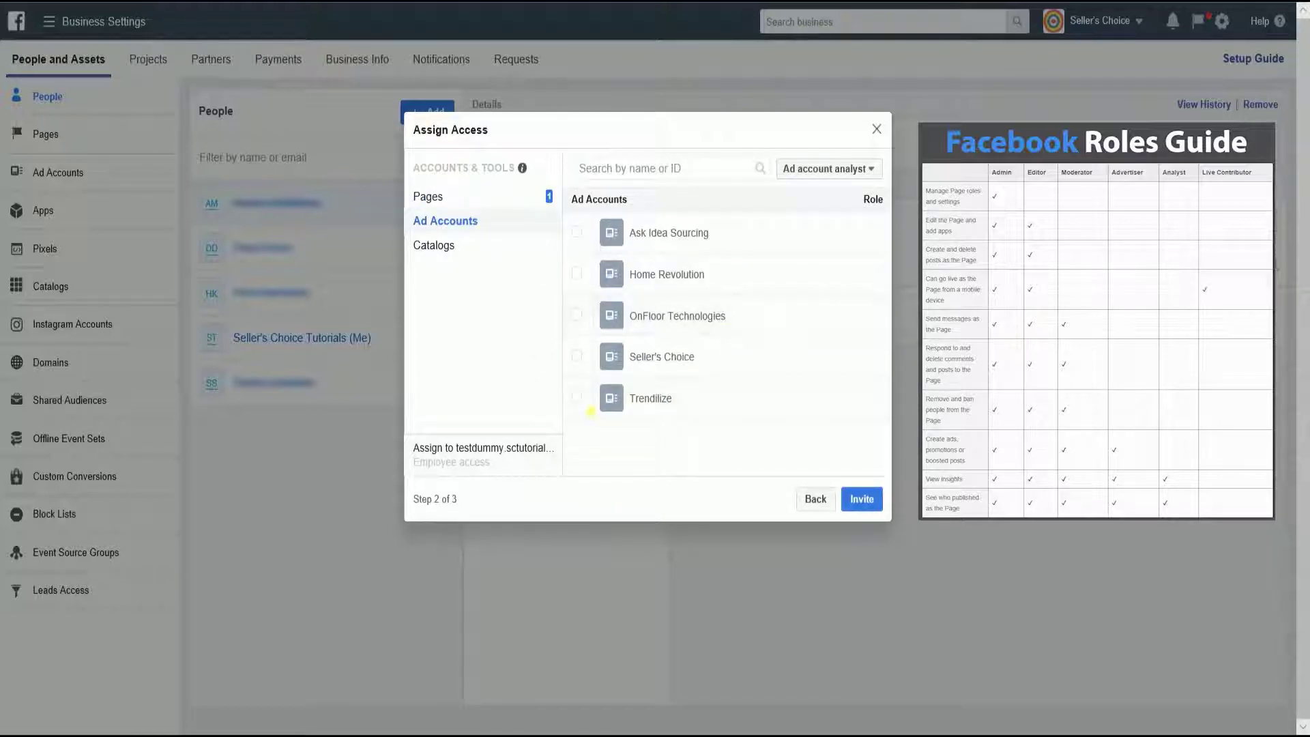
click(577, 398)
click(839, 399)
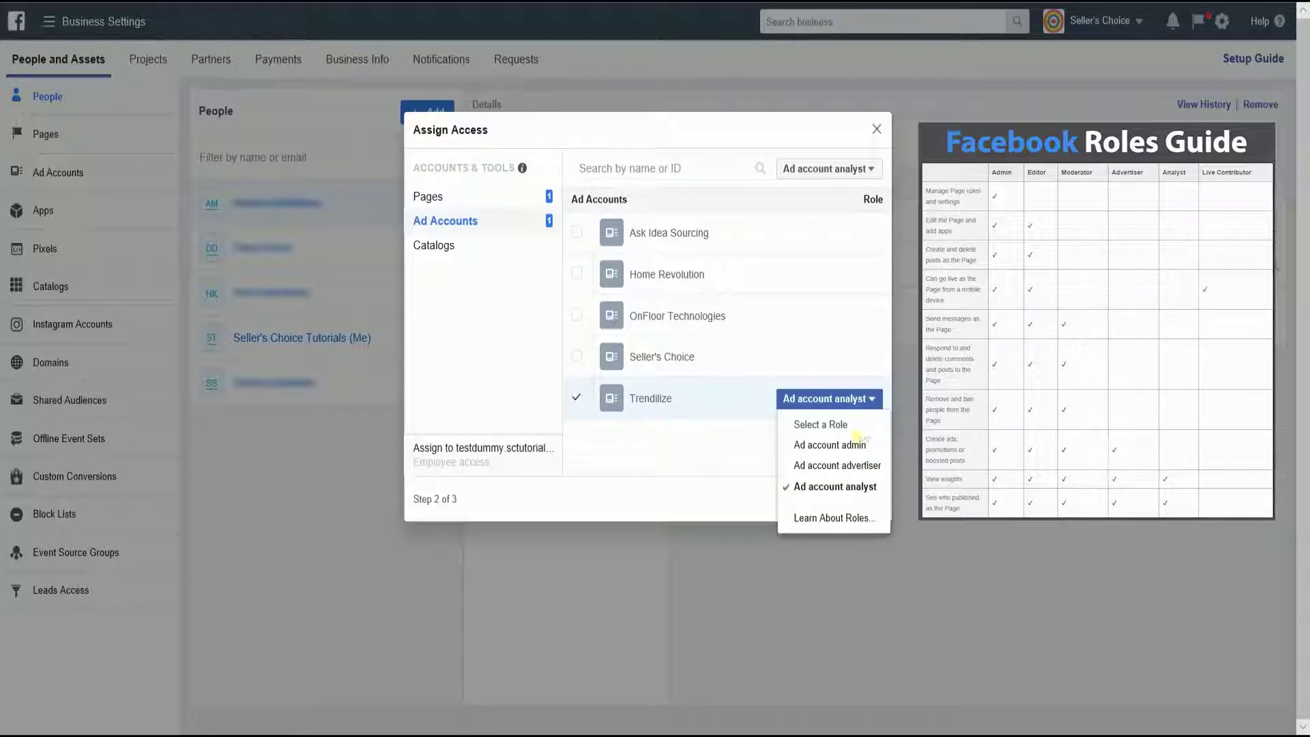
click(580, 400)
click(466, 204)
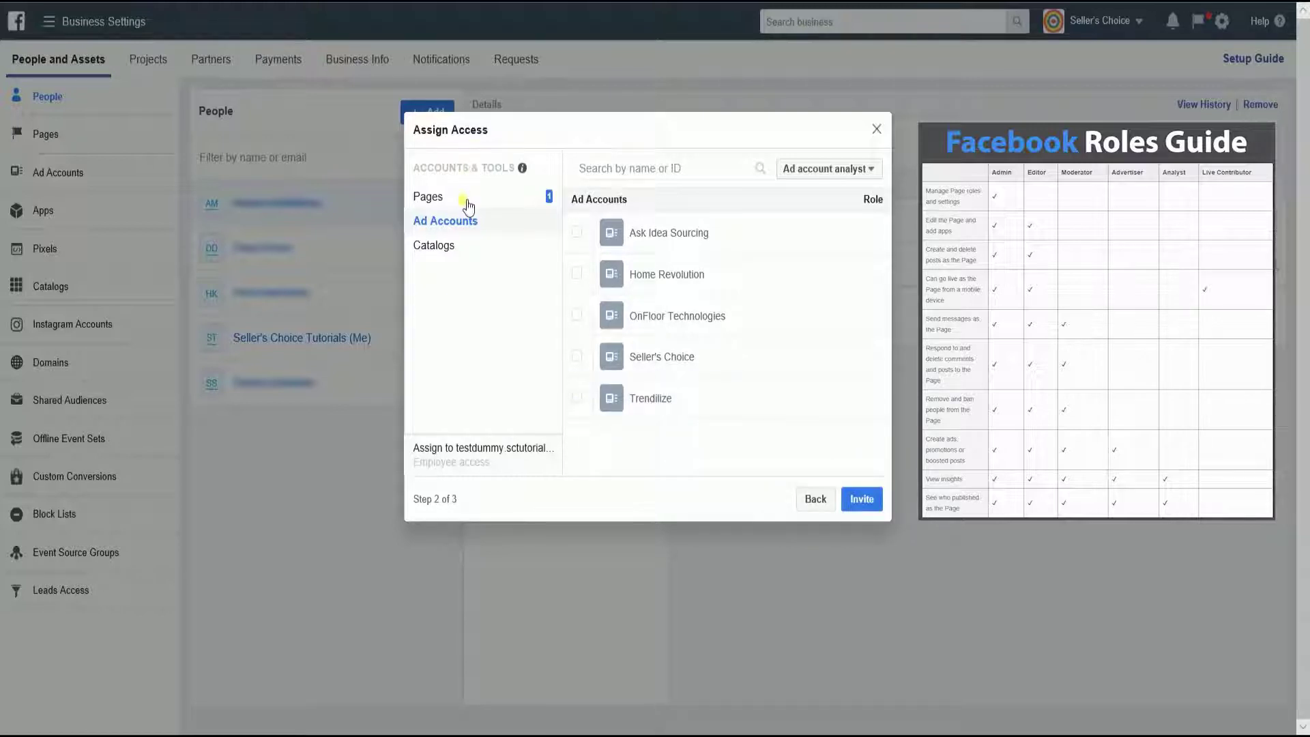
click(871, 501)
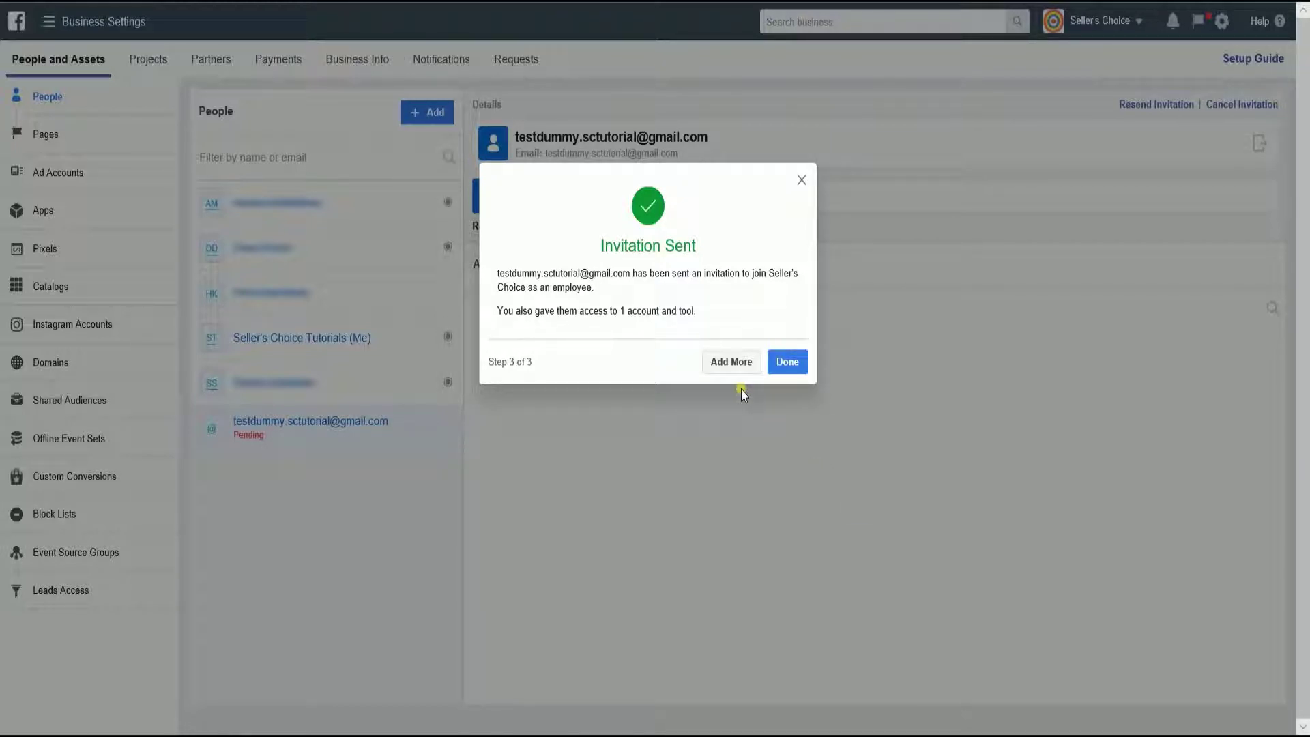
Dismiss the Invitation Sent confirmation to reveal the pending invitee's Page moderator details
click(788, 367)
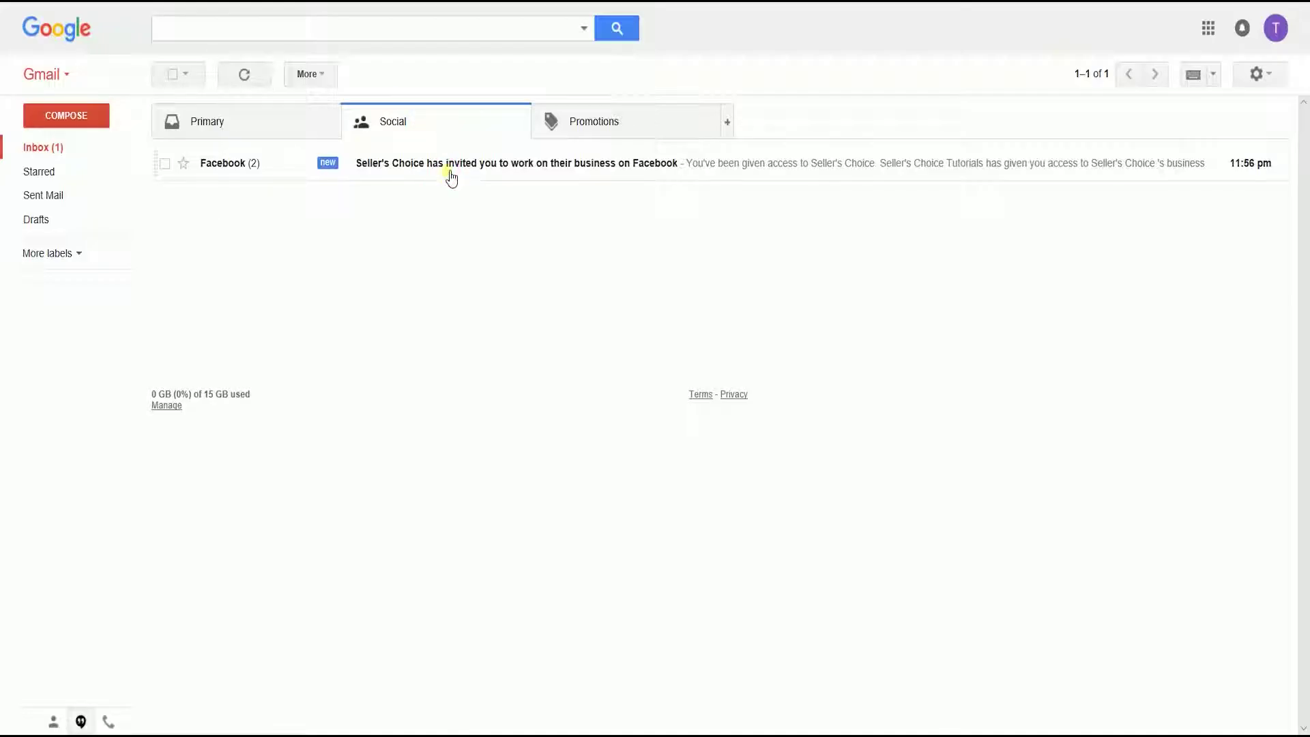
Read the Seller's Choice Business Manager access e-mail in Gmail, zoomed out to see it all
click(450, 178)
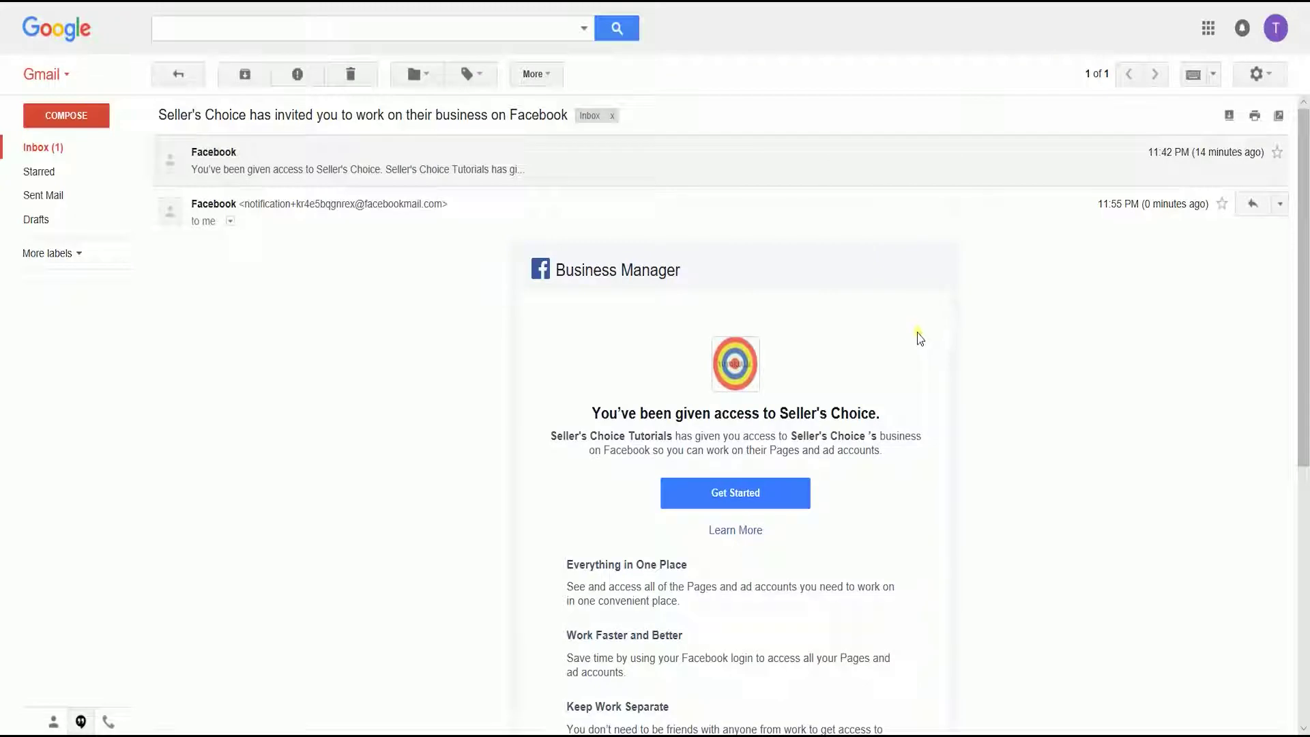
scroll(918, 336, down, 3)
scroll(919, 337, up, 1)
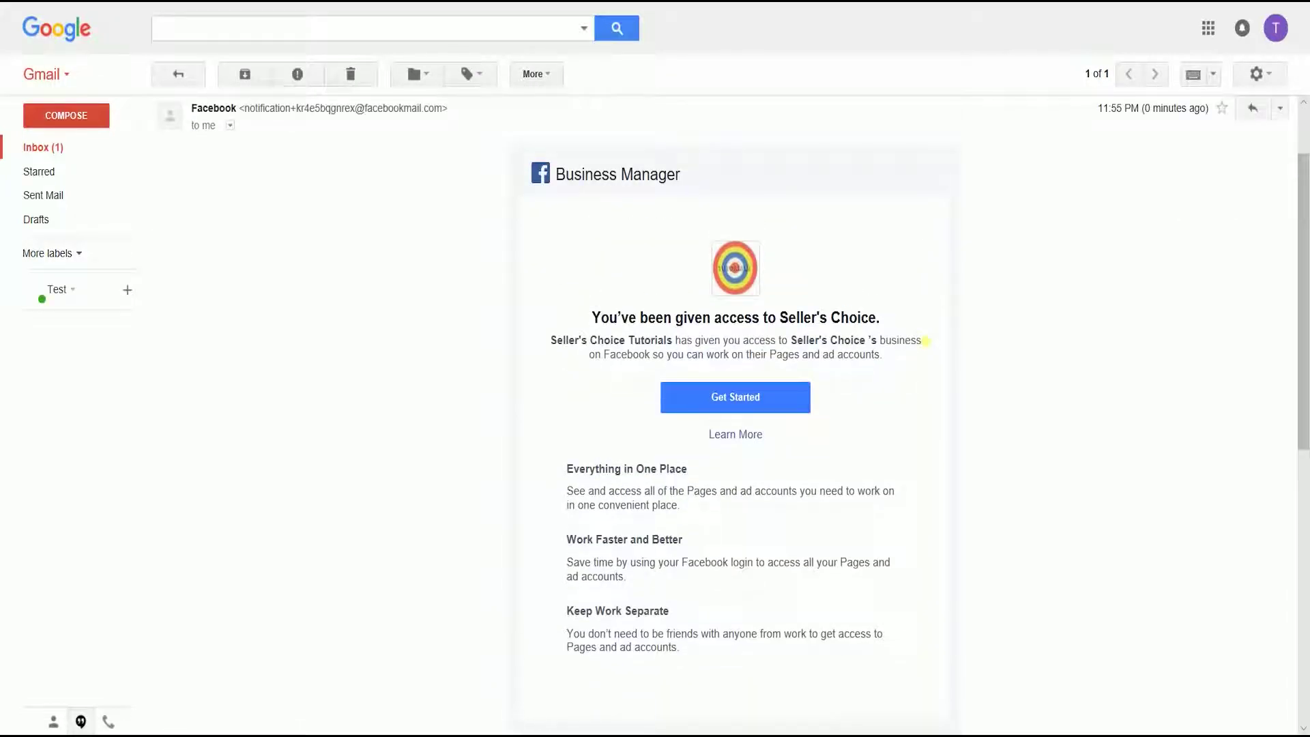
key(ctrl+minus)
key(ctrl+minus)
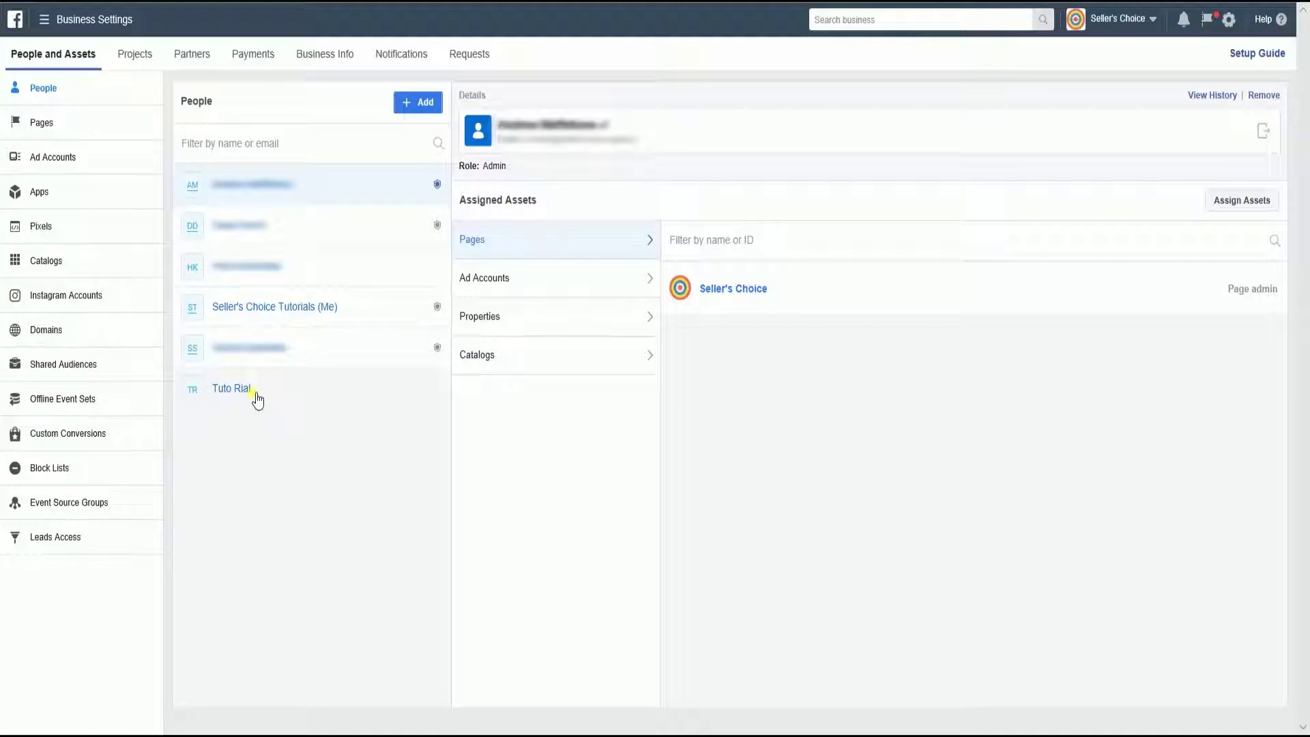
Select the new employee in People and bring up Assign Assets
click(232, 388)
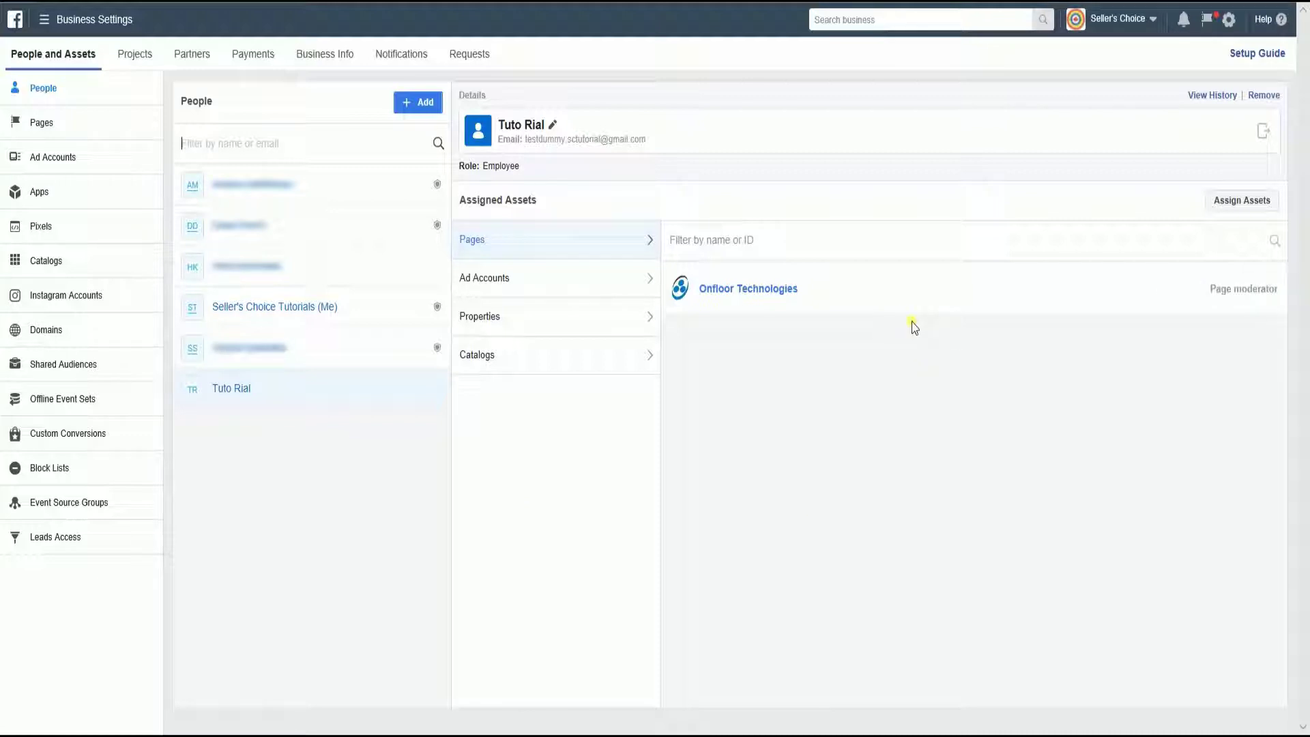
click(1245, 202)
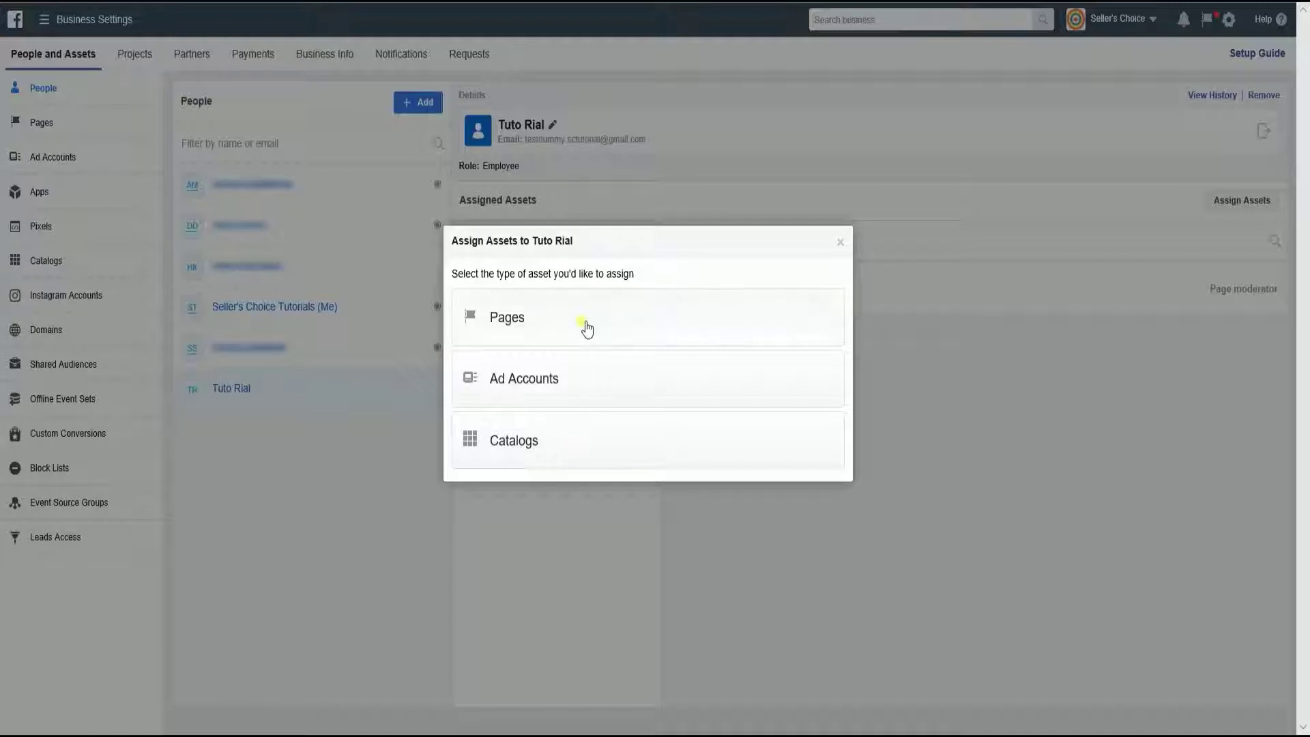
Assign the Benevelo Gifts and Floorcare.com pages as Page moderator and save the changes
click(584, 328)
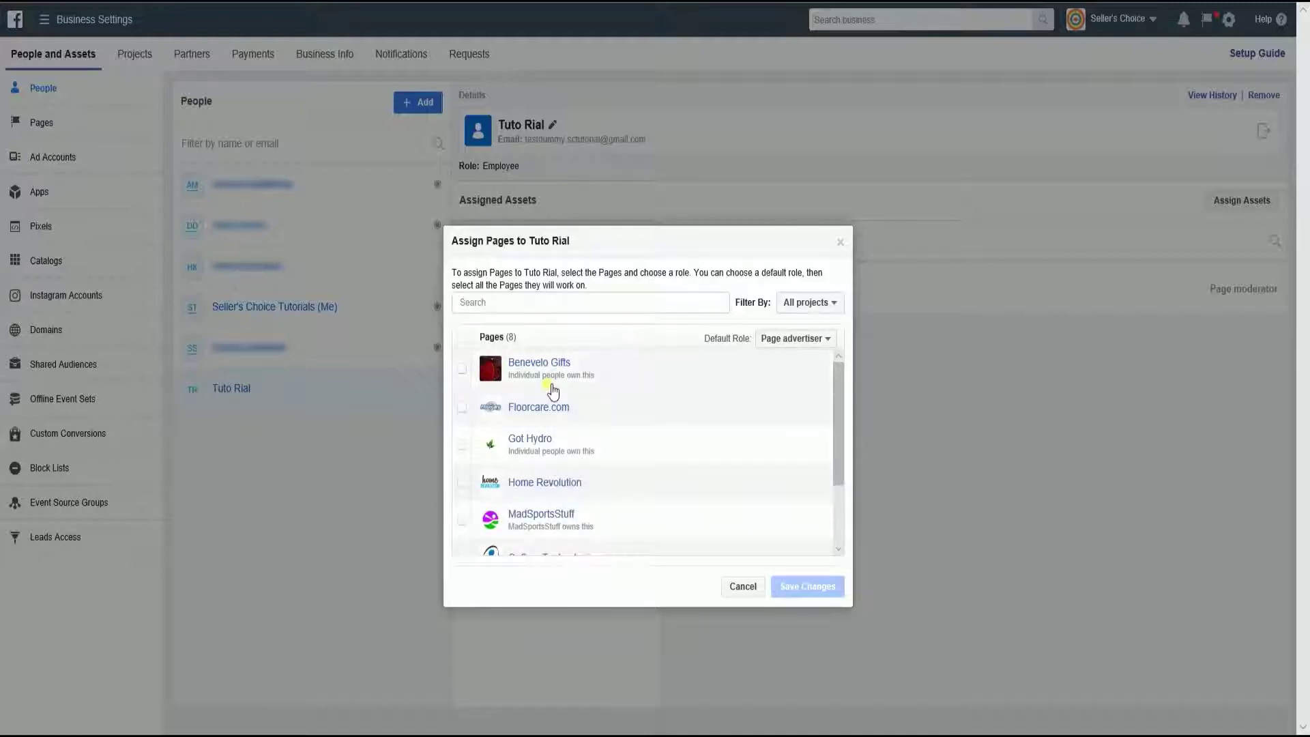
click(464, 370)
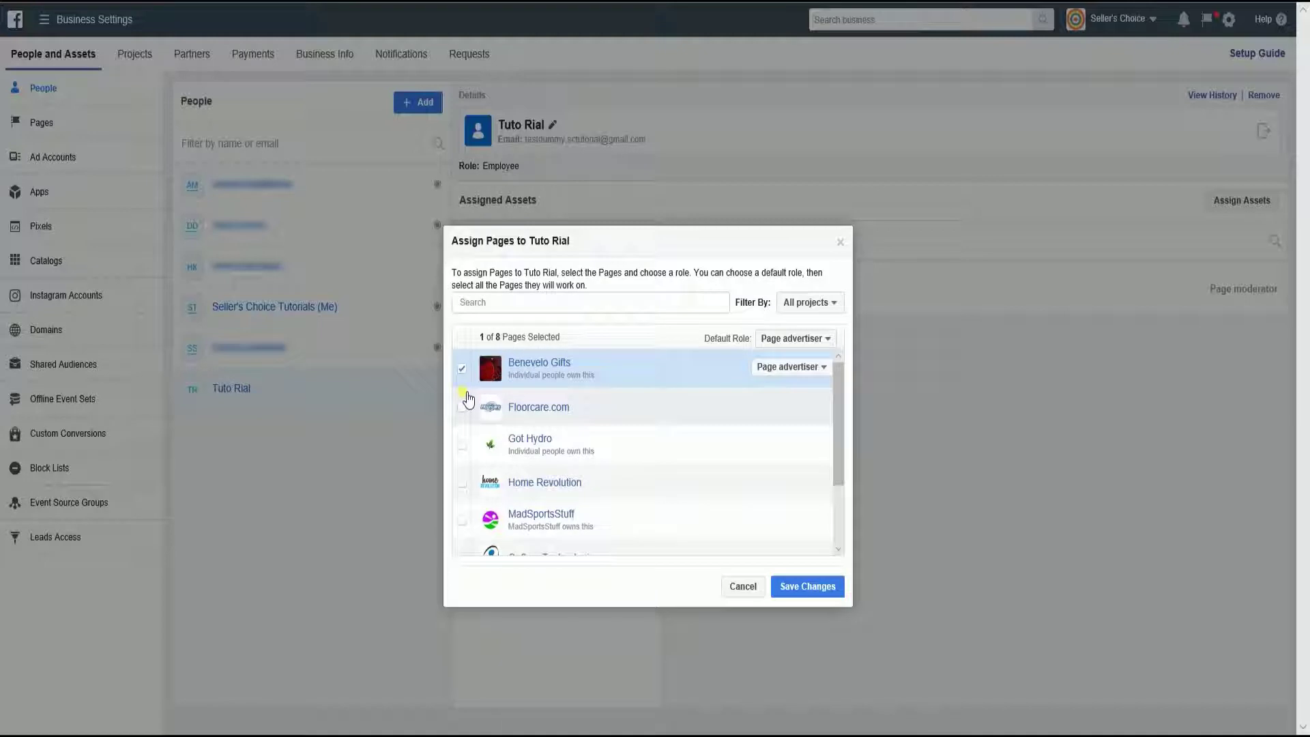
click(468, 407)
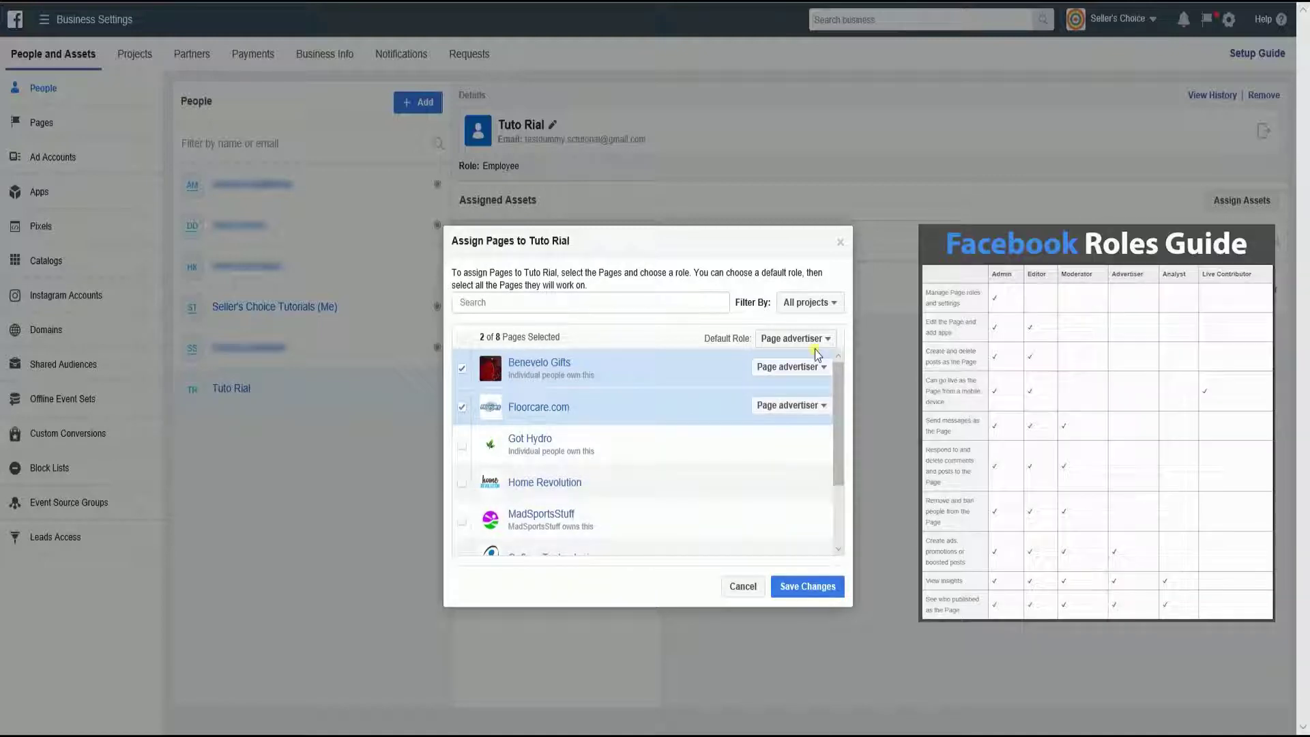
click(819, 367)
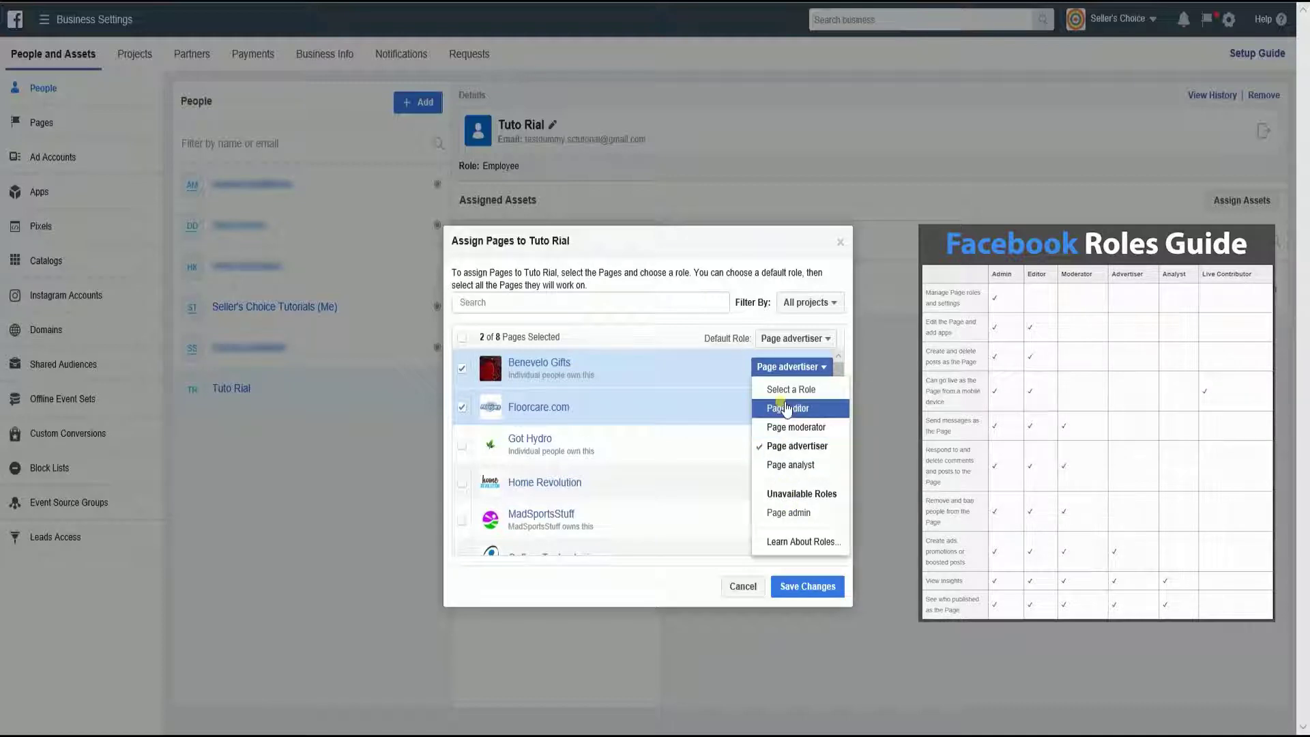
click(786, 429)
click(791, 405)
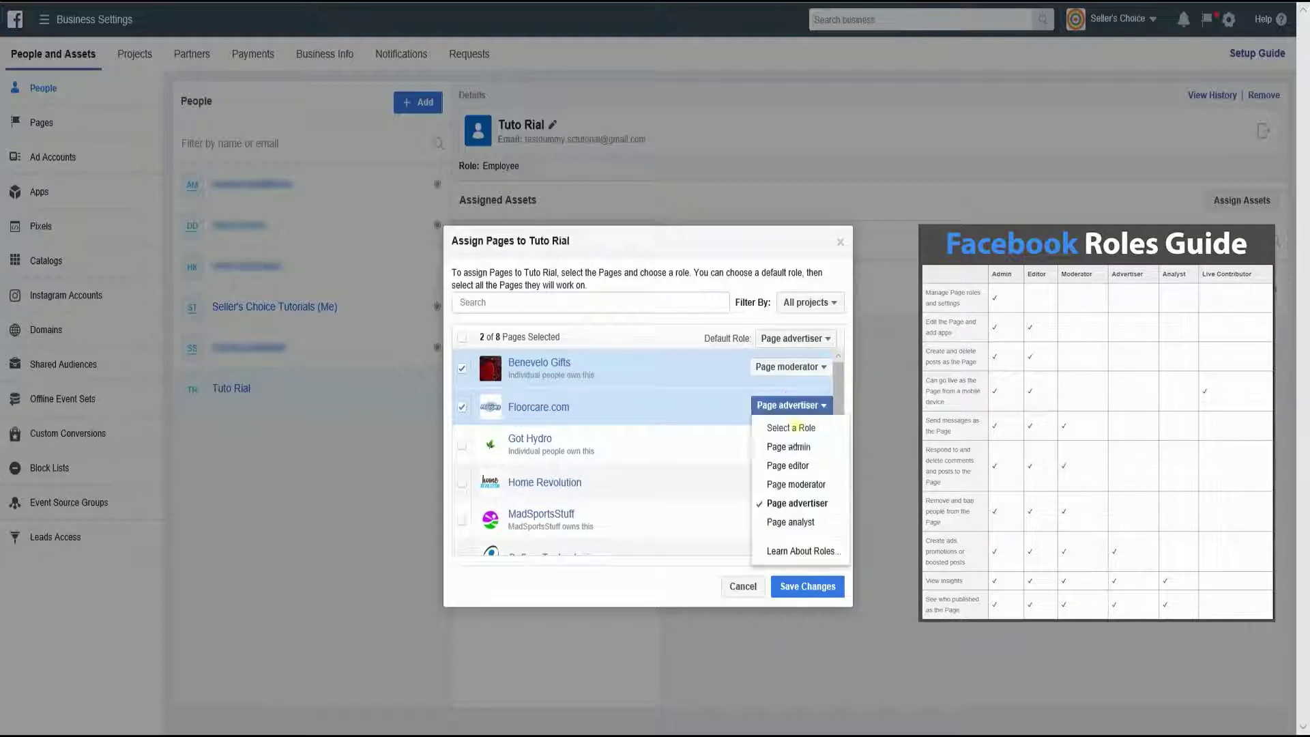
click(816, 486)
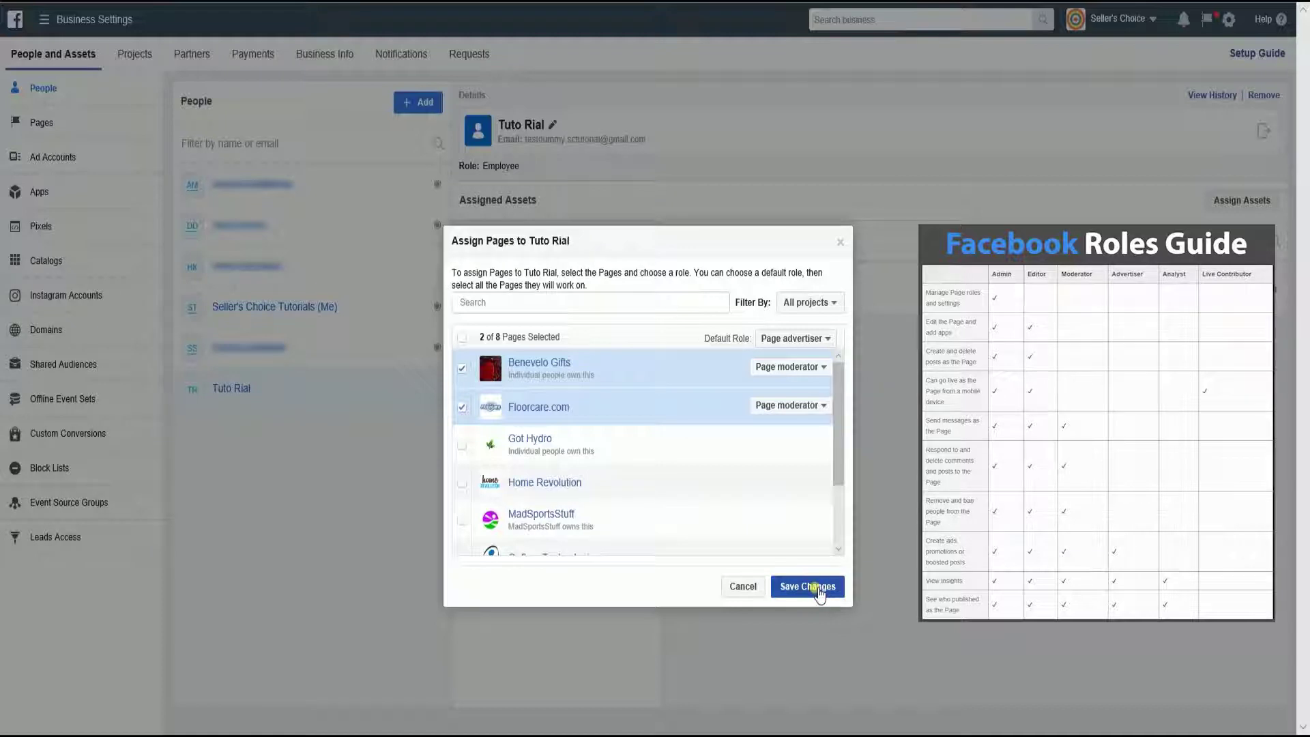
click(816, 587)
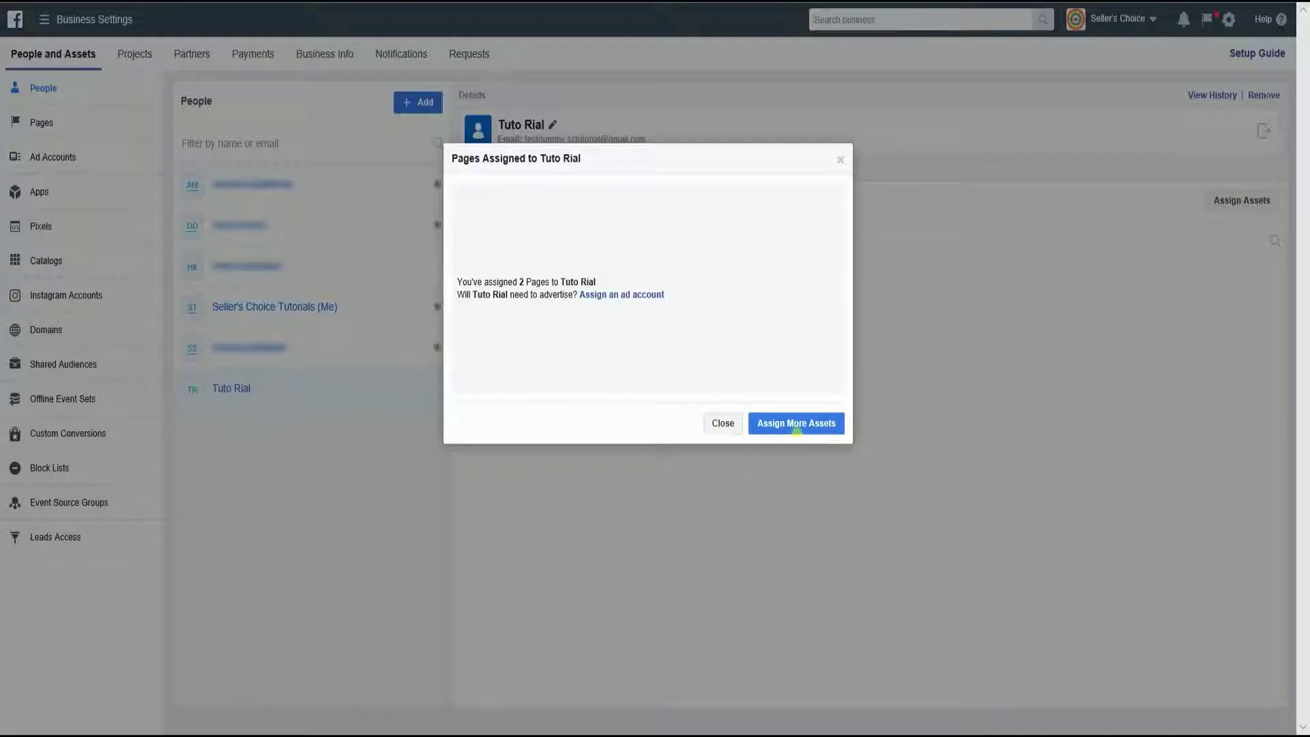
click(723, 423)
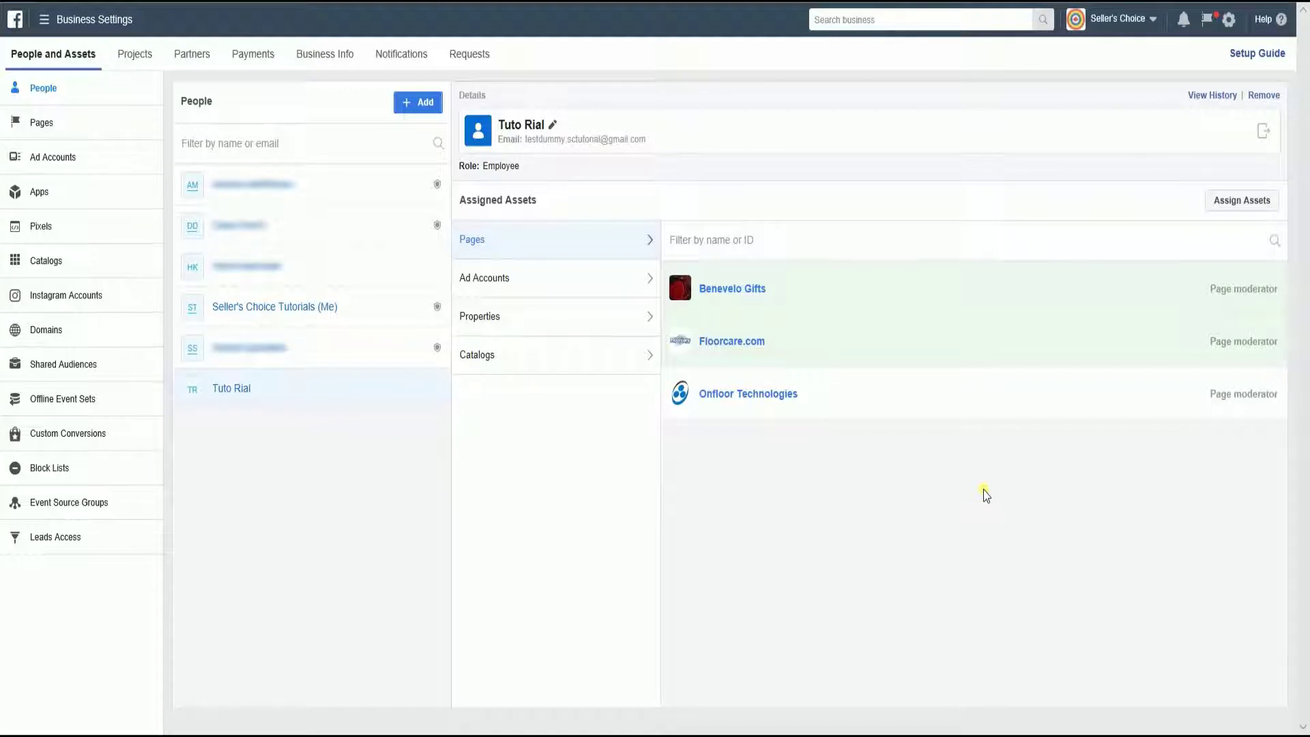
Review the employee's assignment history, then change Onfloor Technologies to Page analyst
click(1200, 96)
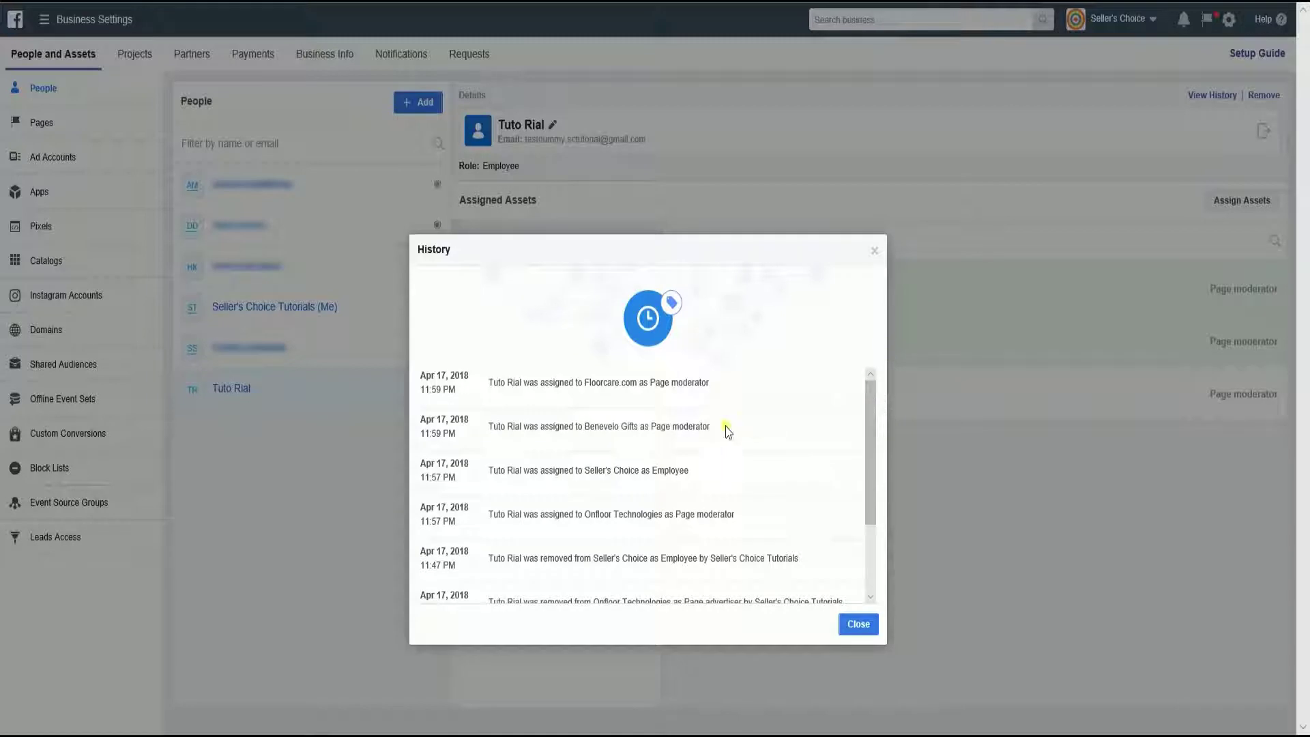
scroll(723, 430, down, 3)
scroll(703, 457, up, 3)
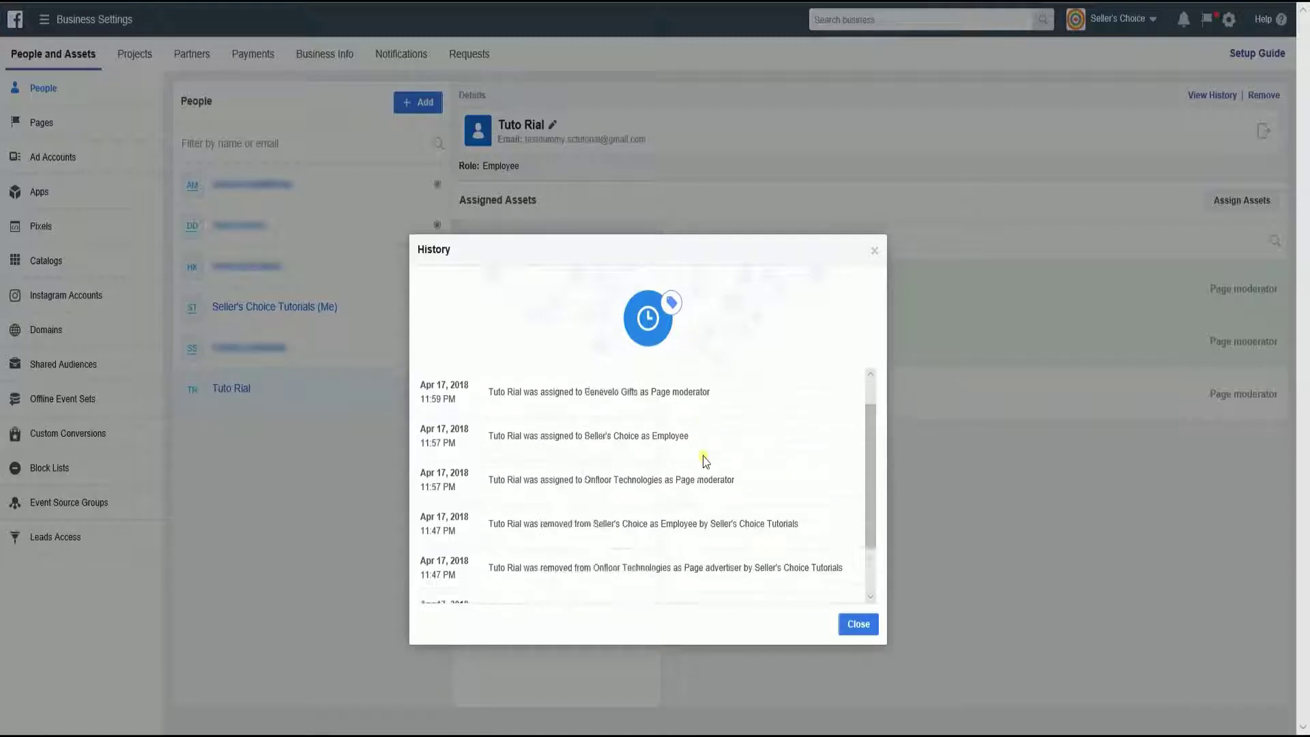
click(875, 255)
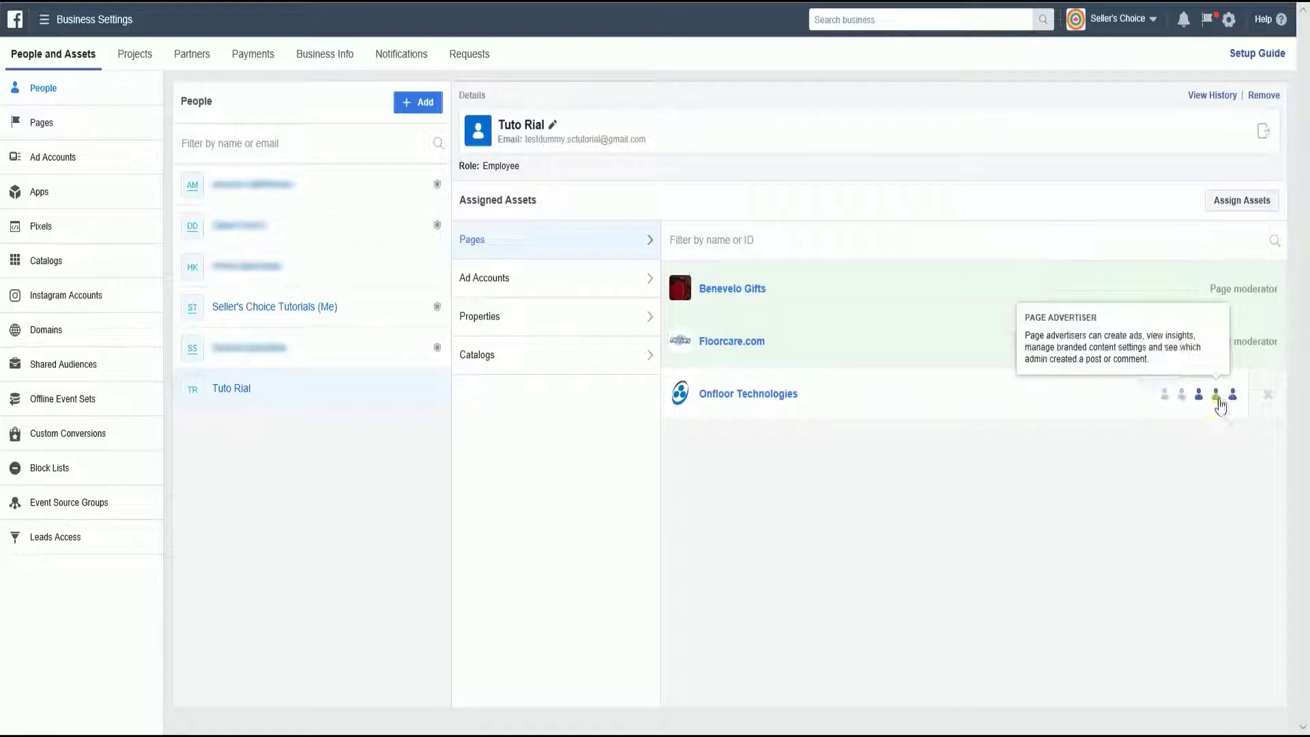
click(1200, 394)
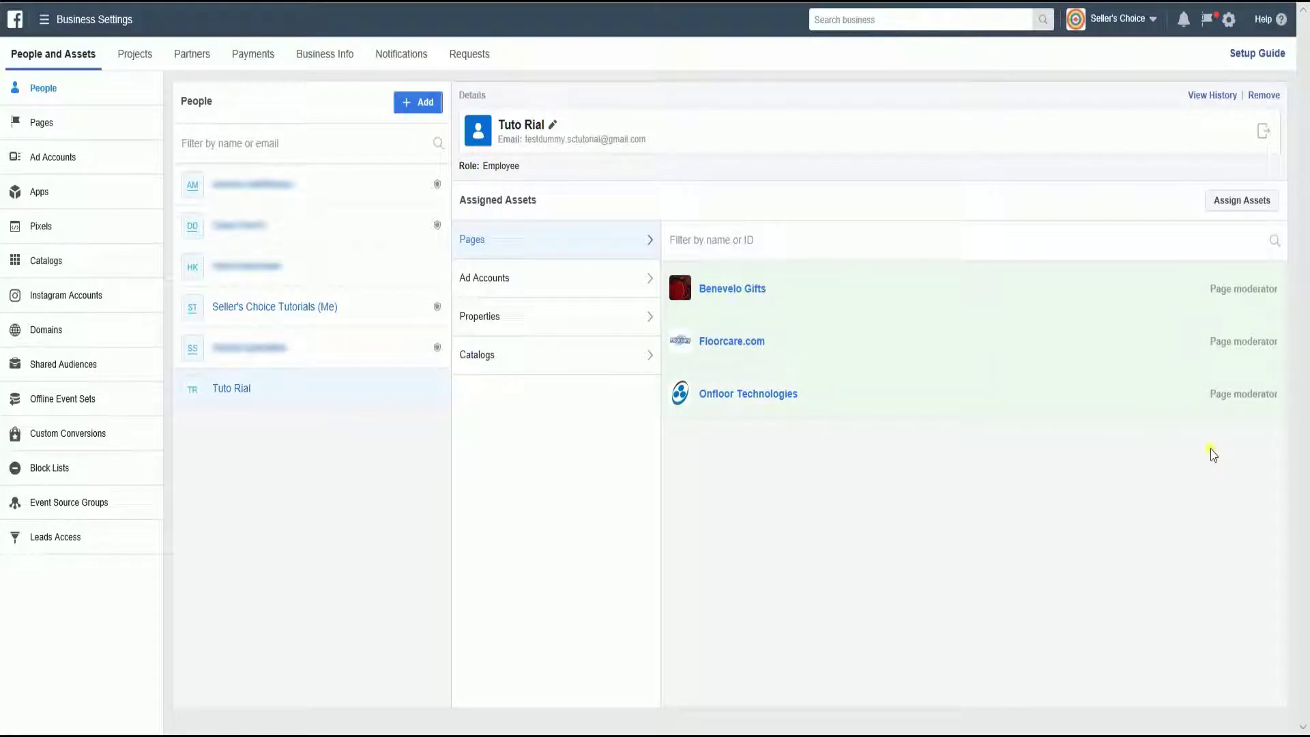
click(1234, 395)
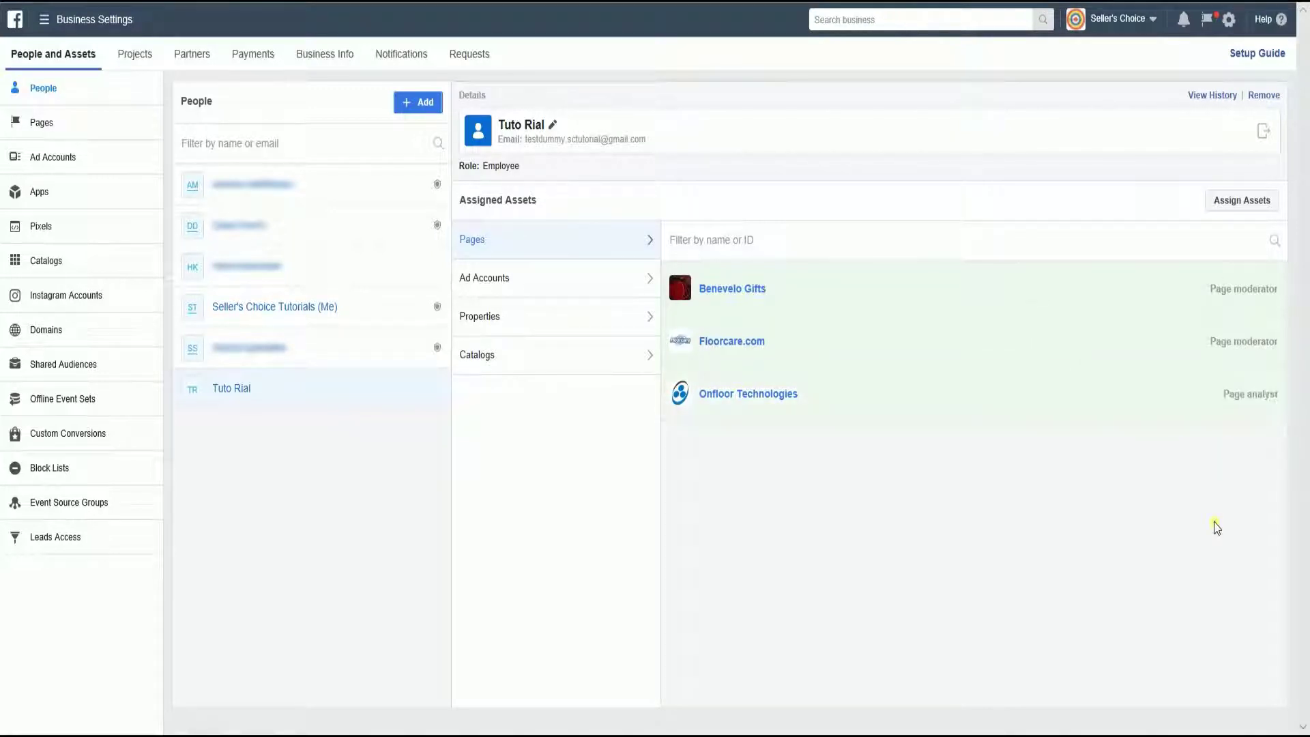
Remove the new employee from the Seller's Choice business and confirm the removal
click(1265, 140)
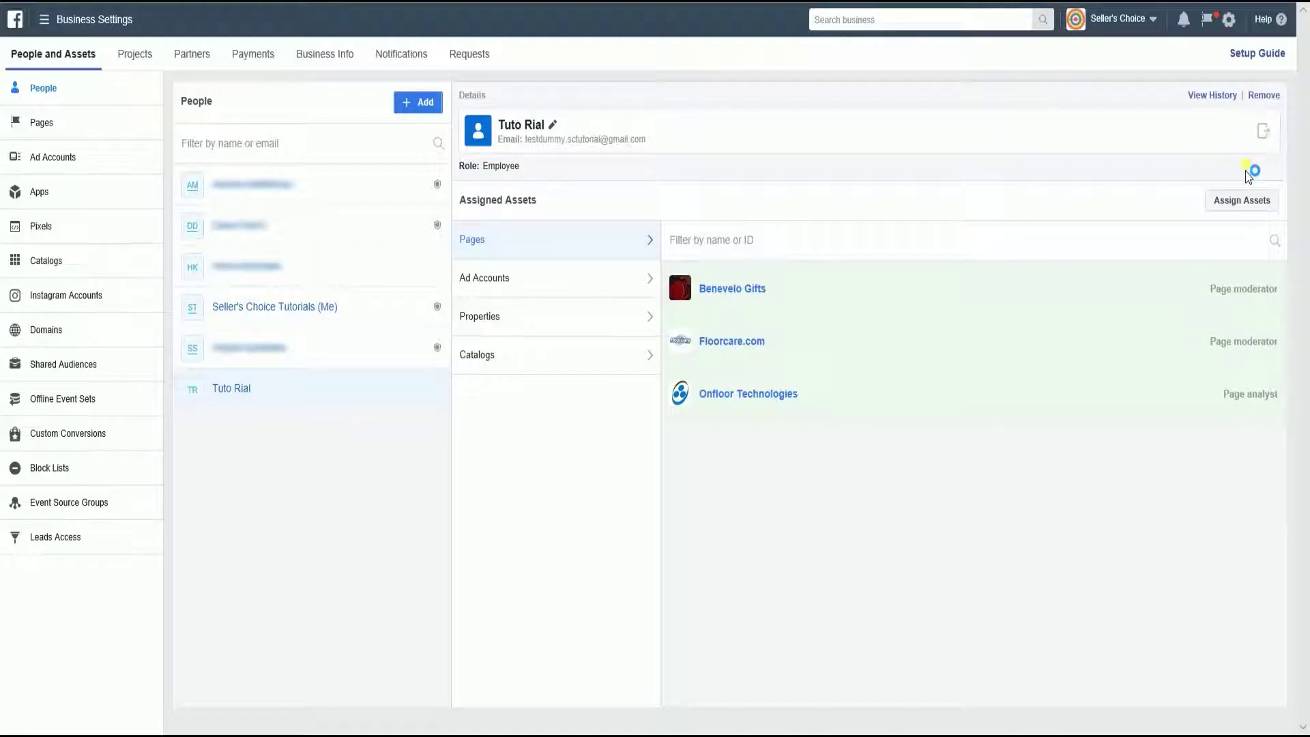
click(1268, 95)
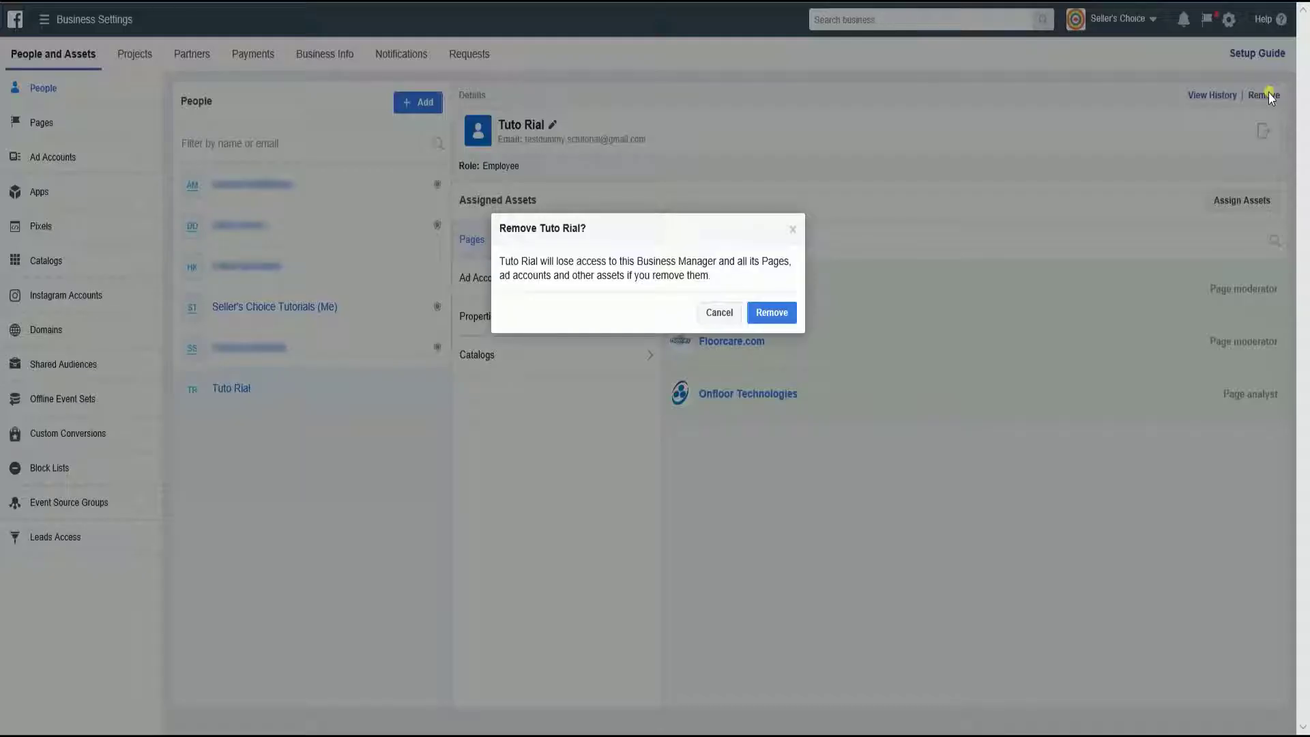
click(776, 315)
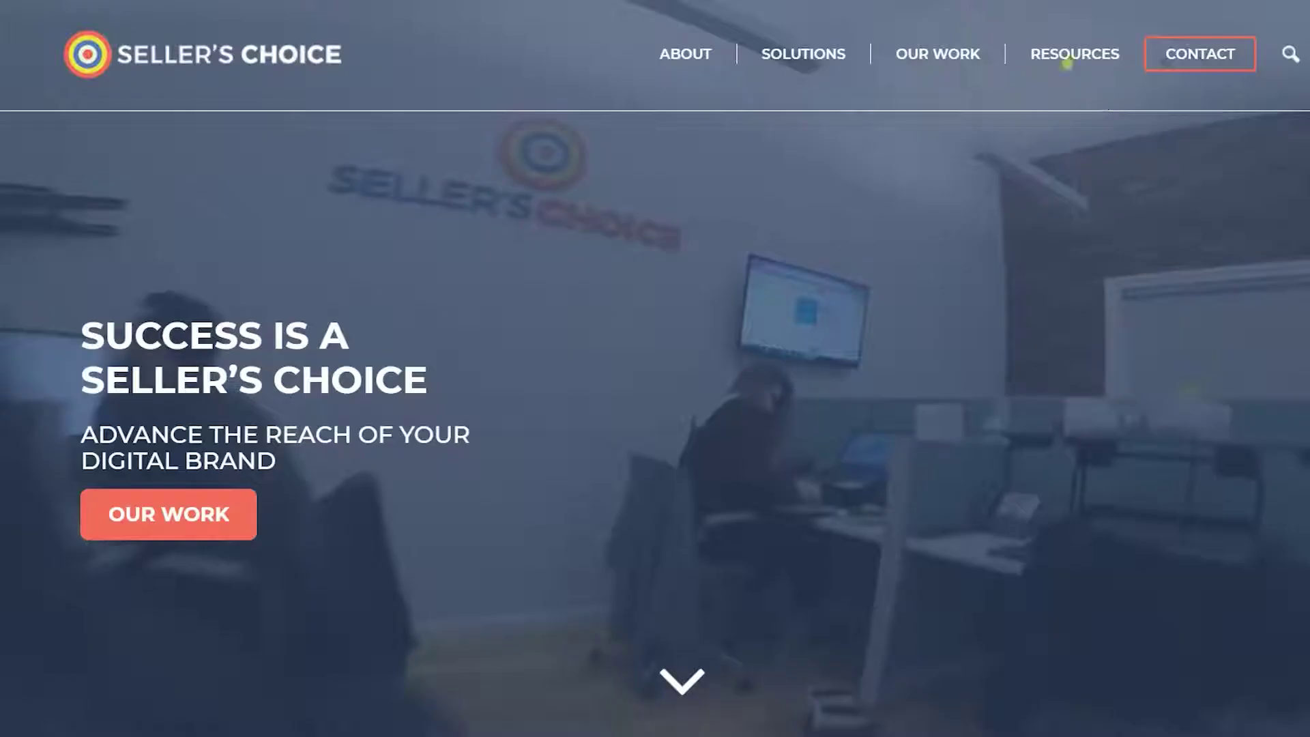
Open the RESOURCES > HOW TO articles page on the Seller's Choice site and browse it
mouse_move(1067, 61)
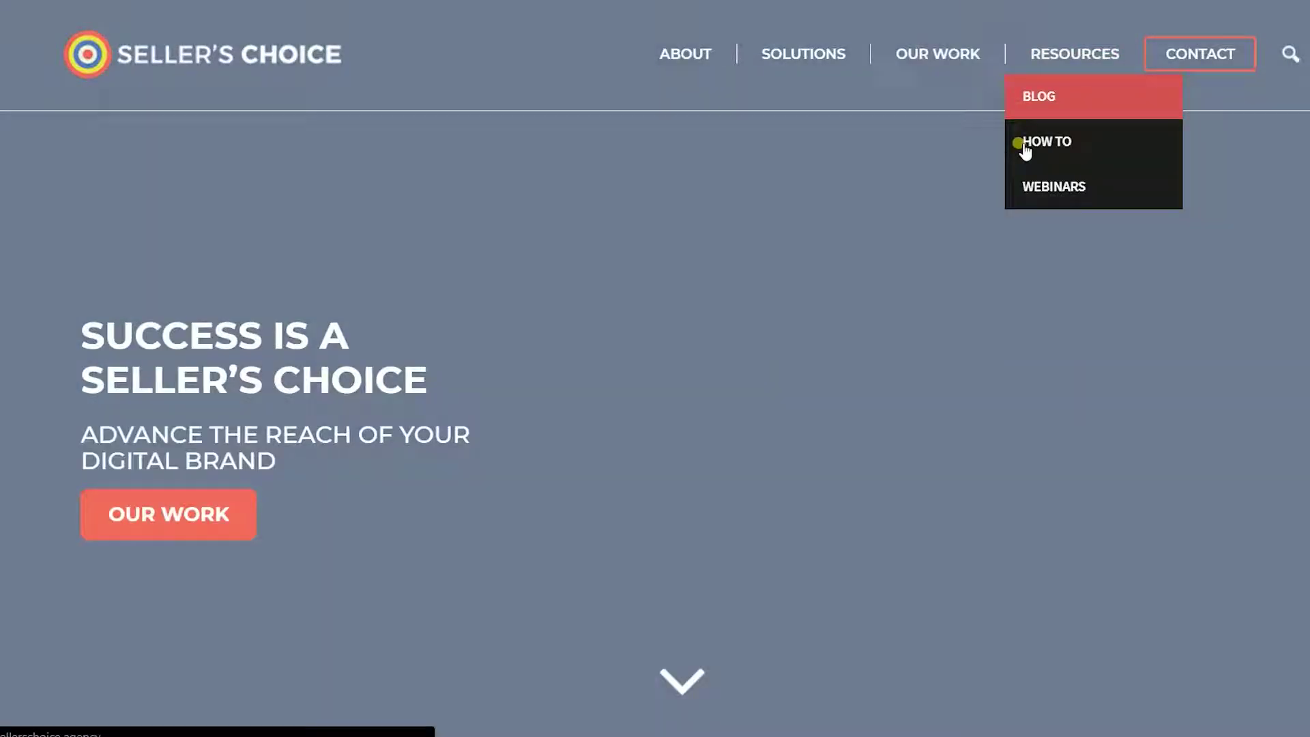
click(1024, 144)
scroll(1009, 239, down, 7)
scroll(1004, 259, up, 7)
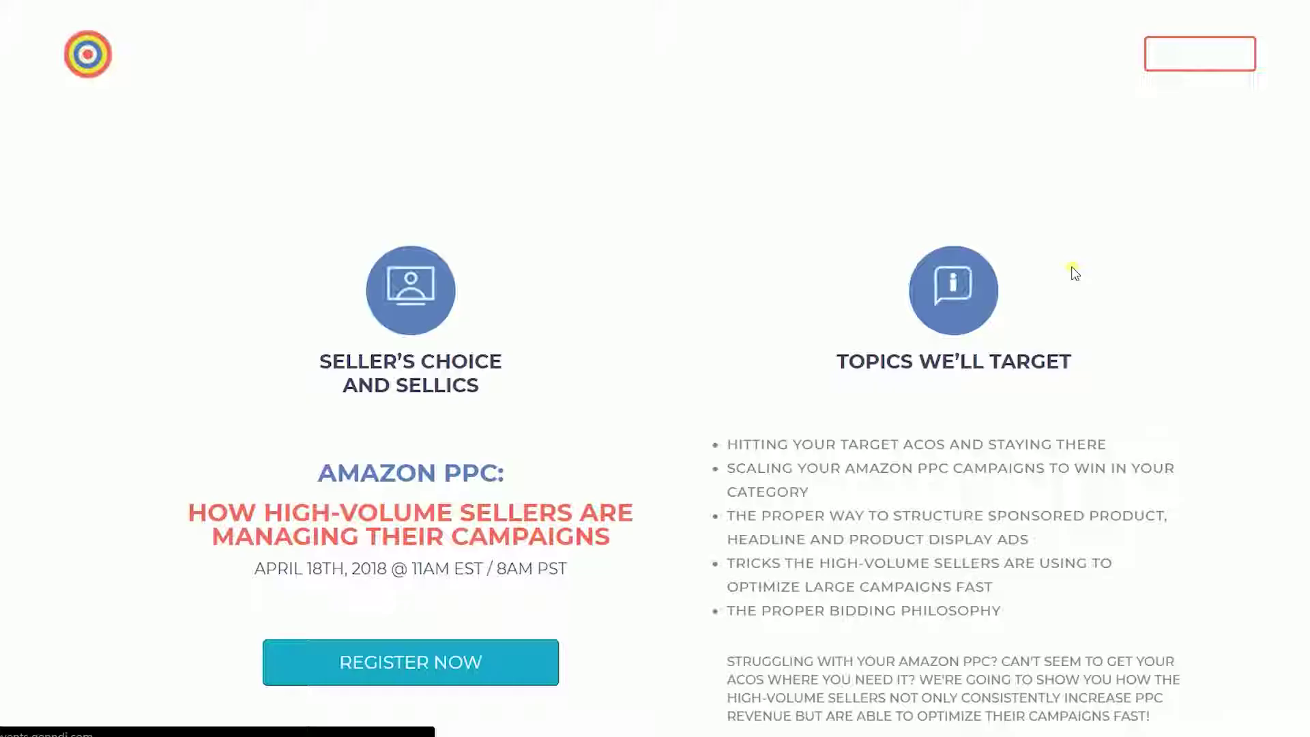
scroll(1072, 270, down, 7)
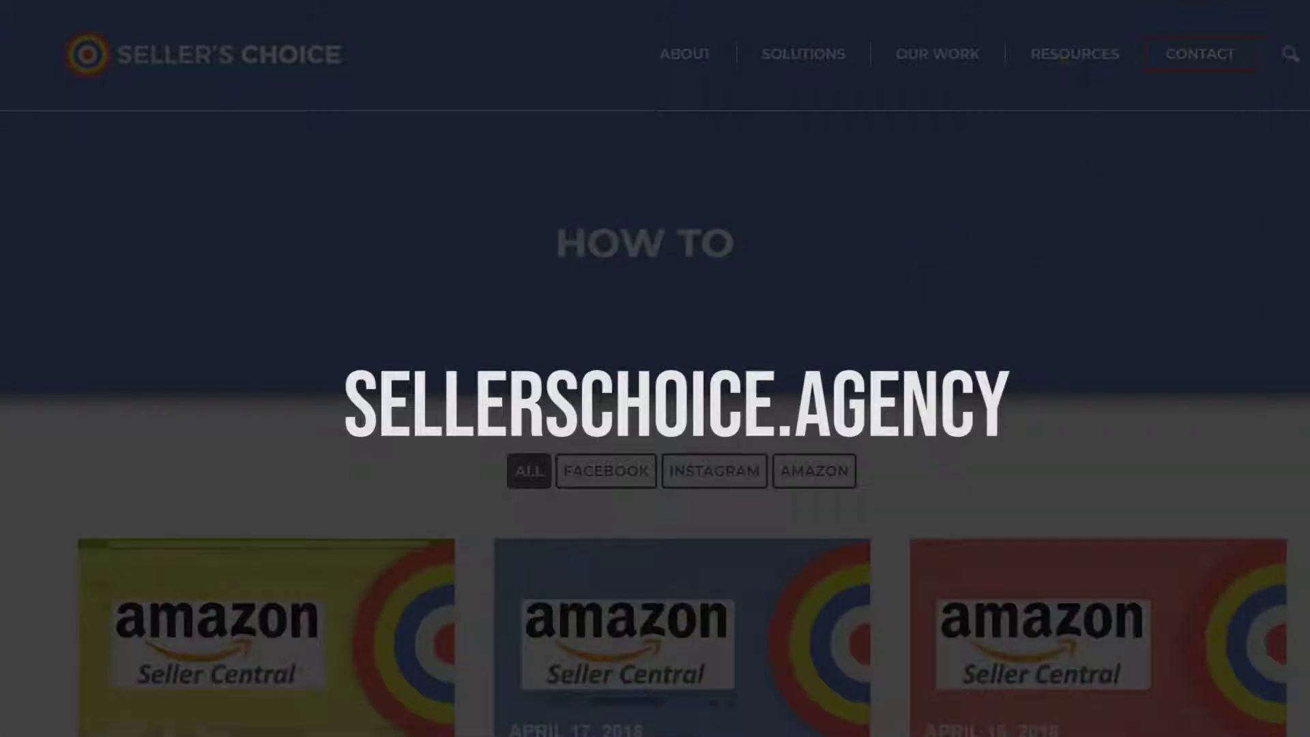
Go to RESOURCES > BLOG and skim the recent posts
mouse_move(1063, 75)
click(1061, 99)
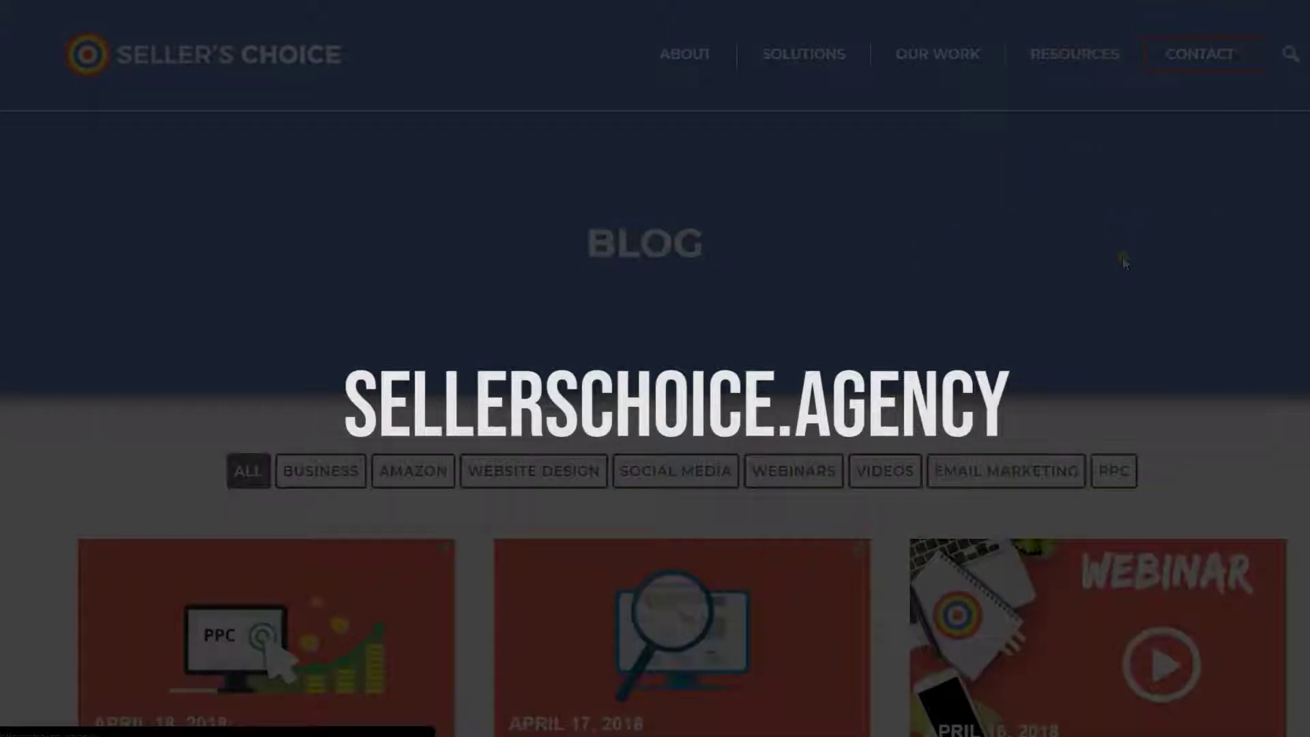
scroll(1125, 262, down, 5)
scroll(1125, 261, up, 4)
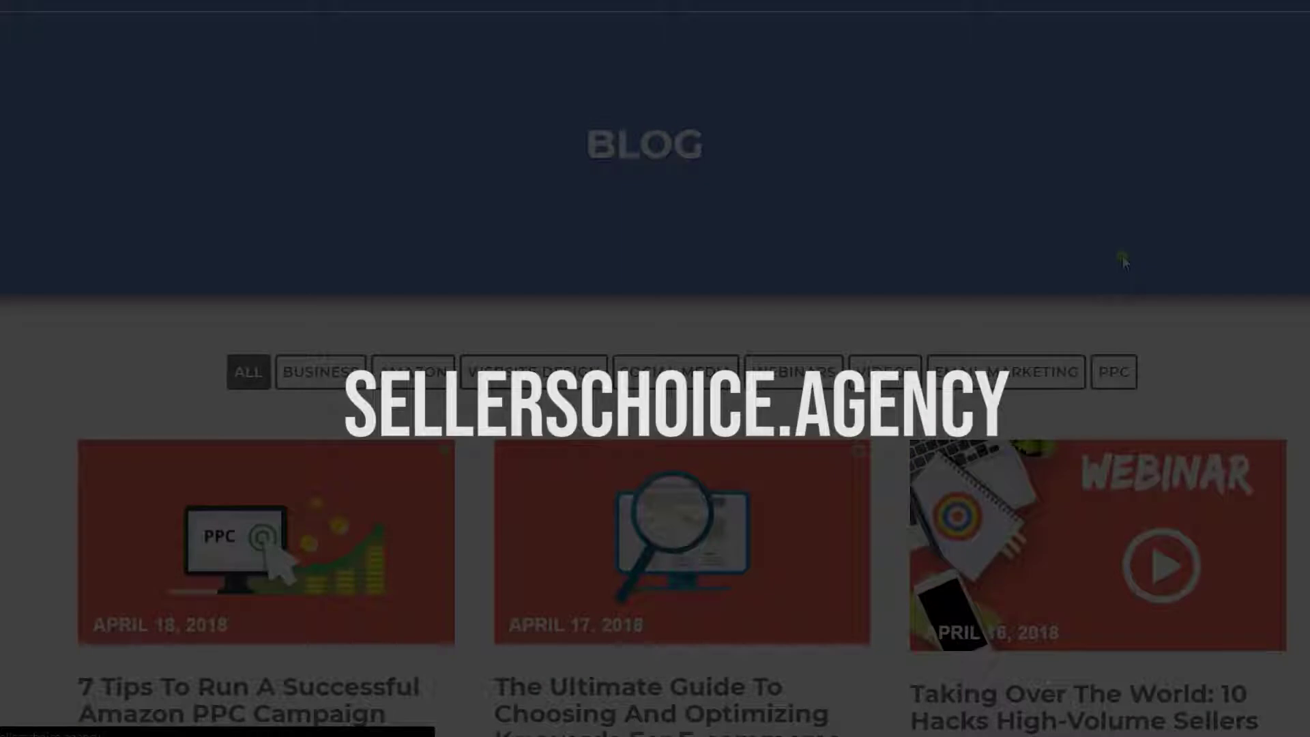